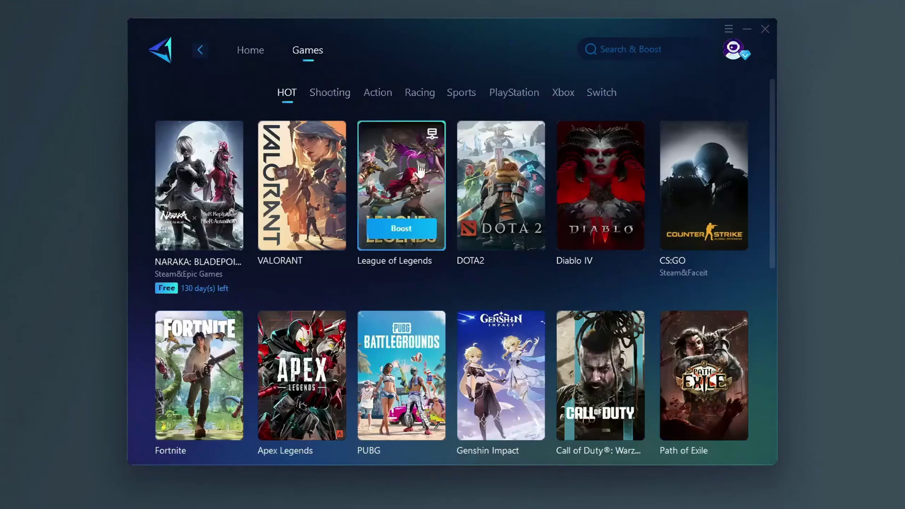
# - Scroll through GearUP Booster's Games grid past Fortnite, VALORANT and Apex Legends
pyautogui.scroll(-2, 420, 169)
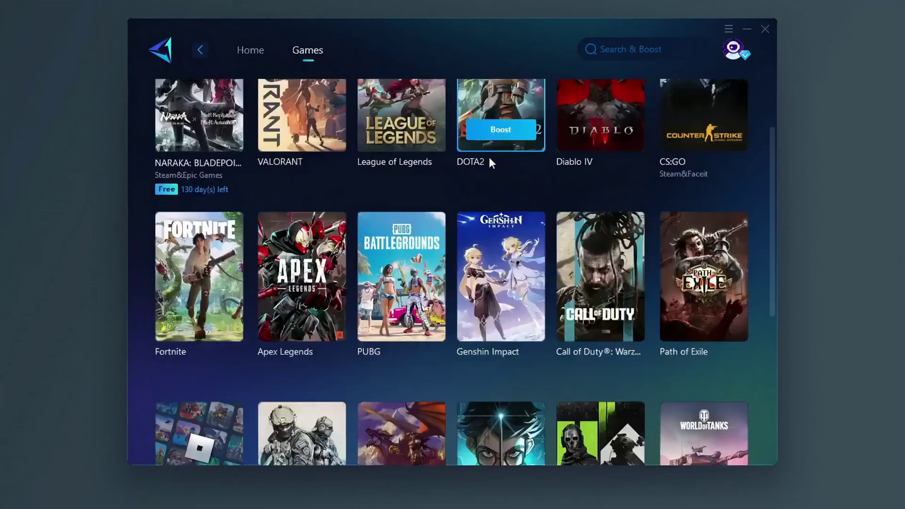
pyautogui.scroll(-4, 403, 163)
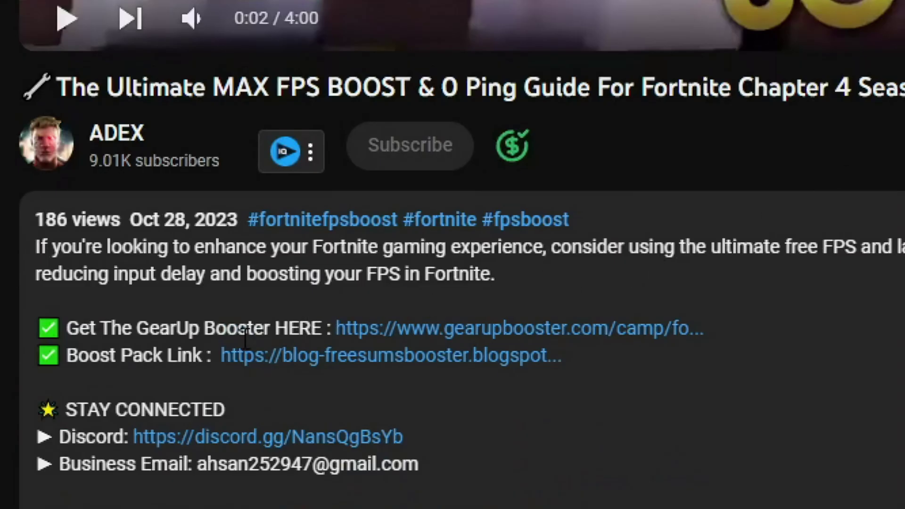
# - Follow the GearUp Booster link in the video description to the booster's website
pyautogui.click(488, 330)
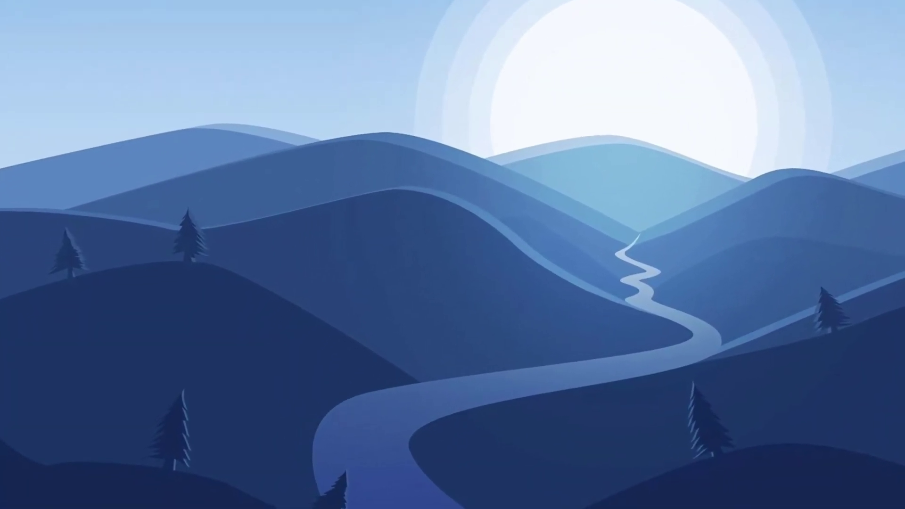
# - Create a restore point named 'Windows Optimizations' for Local Disk (C:)
pyautogui.press('super')
pyautogui.write('cr')
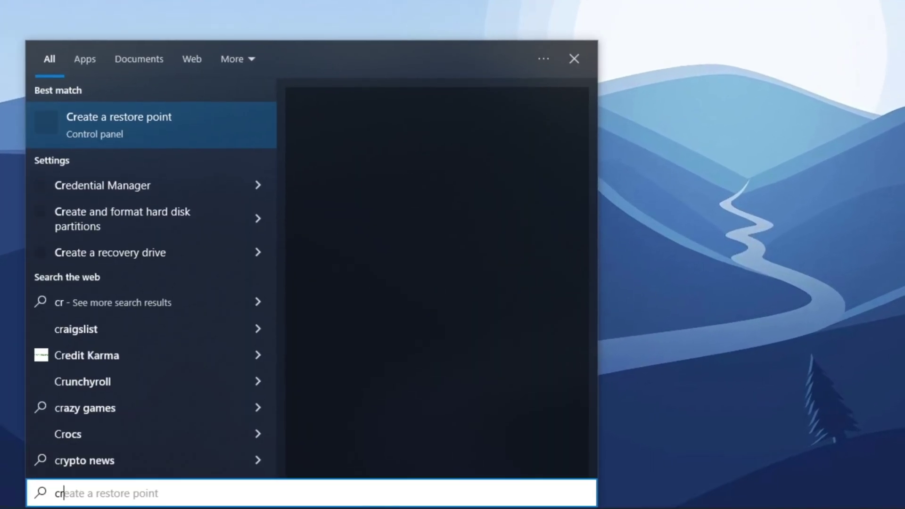
pyautogui.press('Return')
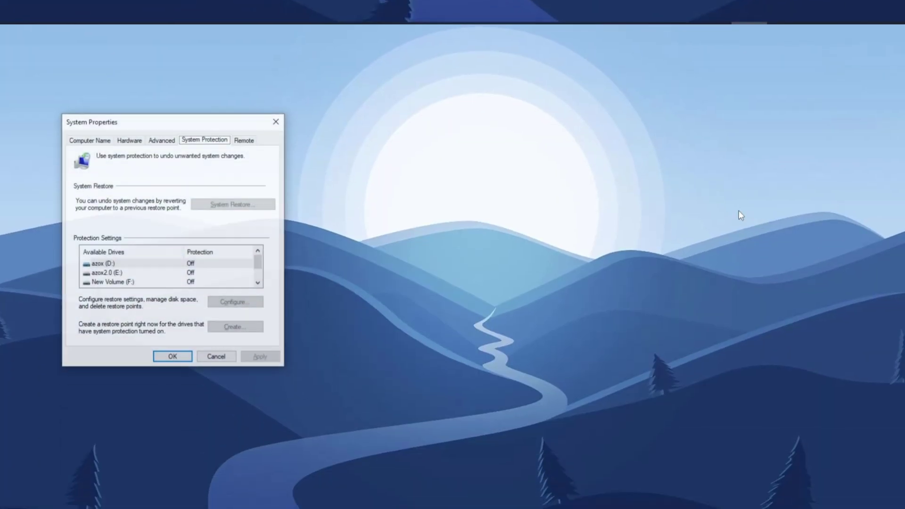
pyautogui.moveTo(187, 85); pyautogui.dragTo(429, 86)
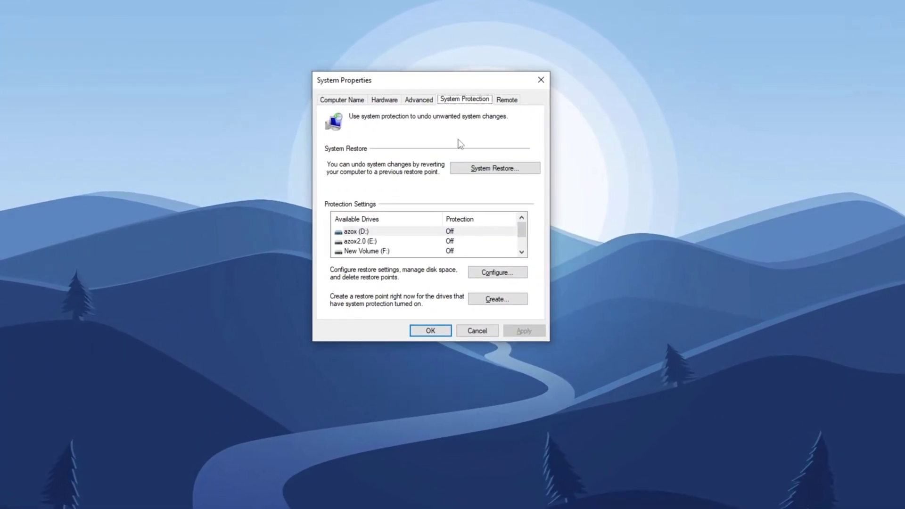
pyautogui.click(388, 256)
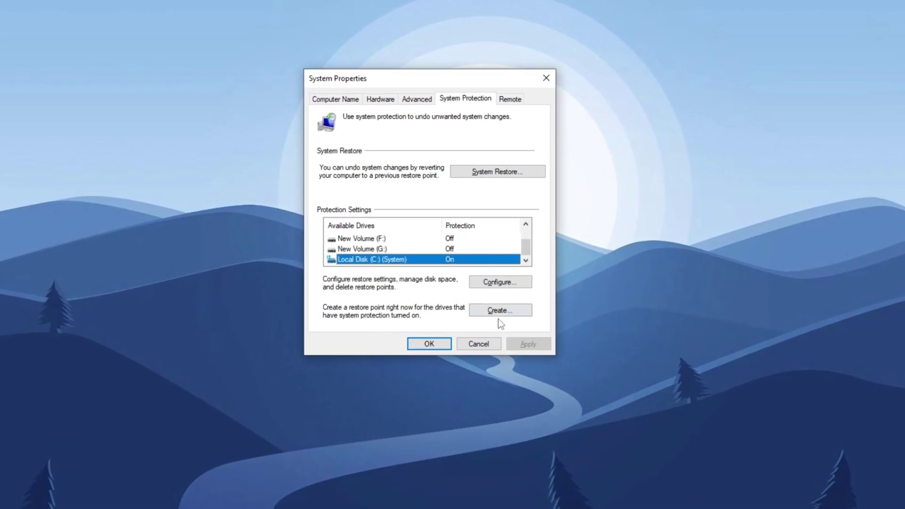
pyautogui.click(493, 303)
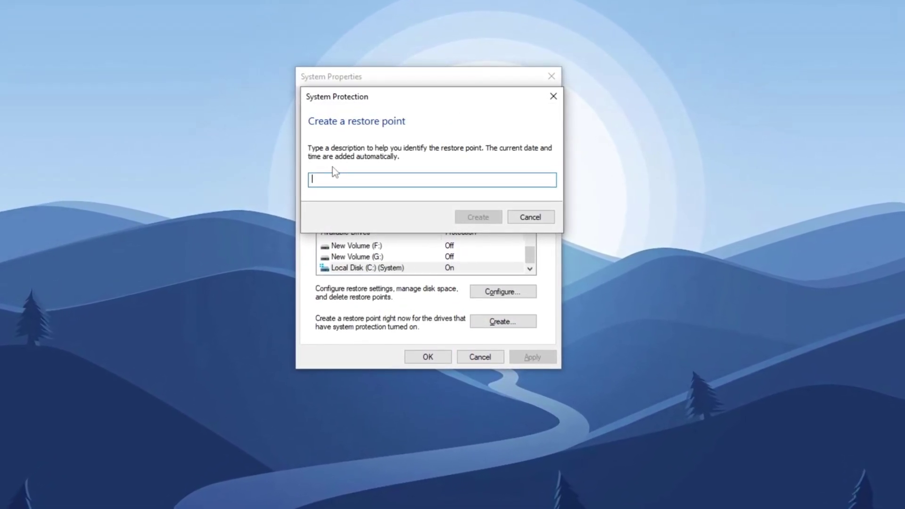
pyautogui.write('Windows Optimizations')
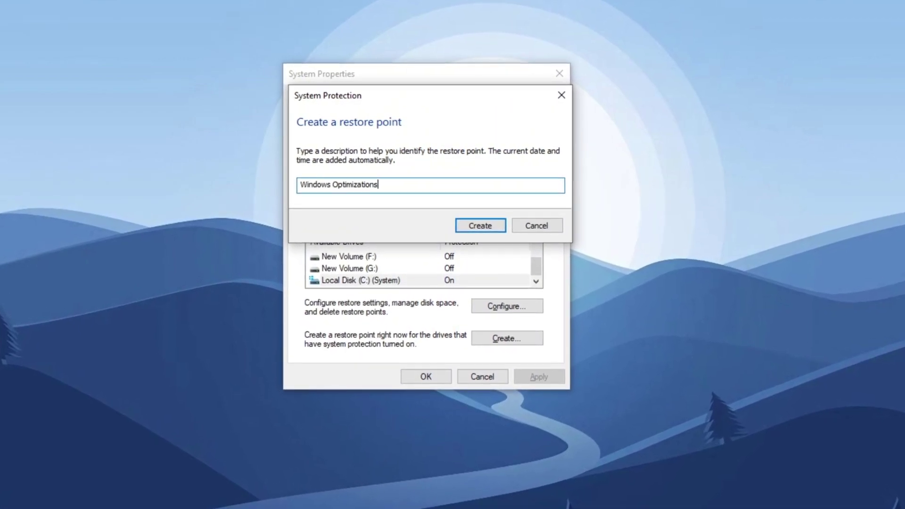
pyautogui.press('Return')
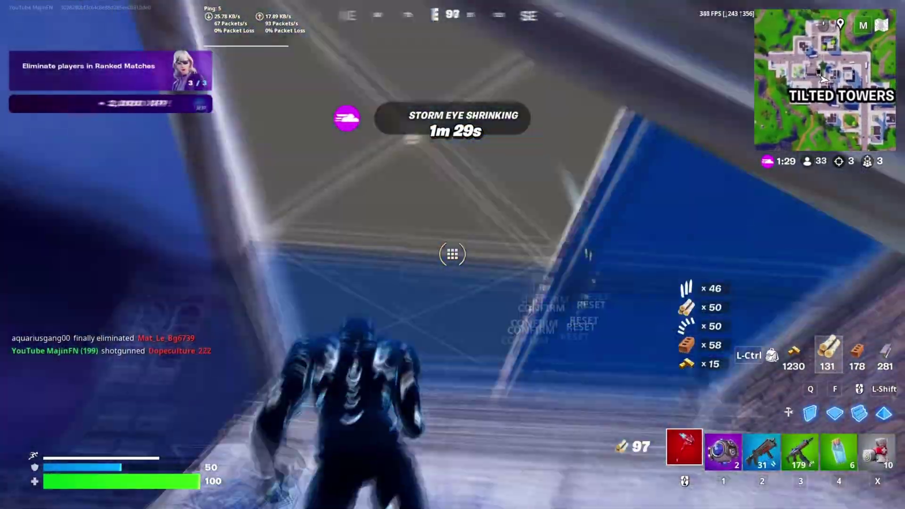
# - Click repeatedly in the middle of the screen, then bring up the Start menu
pyautogui.click(453, 255)
pyautogui.click(453, 254)
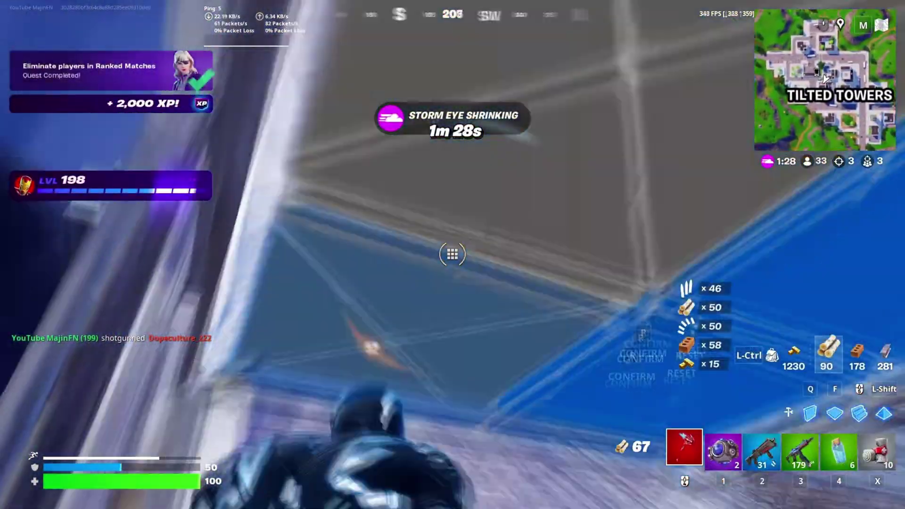
pyautogui.click(452, 255)
pyautogui.click(453, 254)
pyautogui.click(453, 255)
pyautogui.click(453, 255)
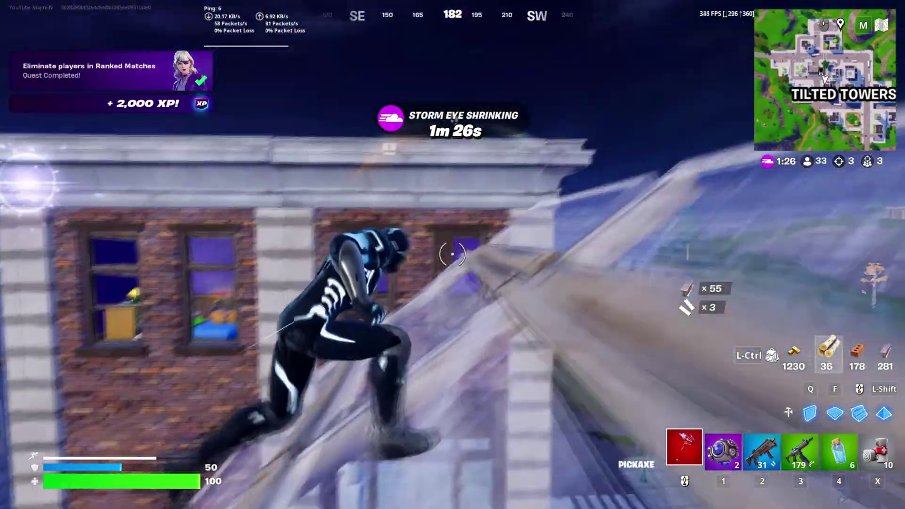
pyautogui.click(452, 254)
pyautogui.press('2')
pyautogui.click(452, 255)
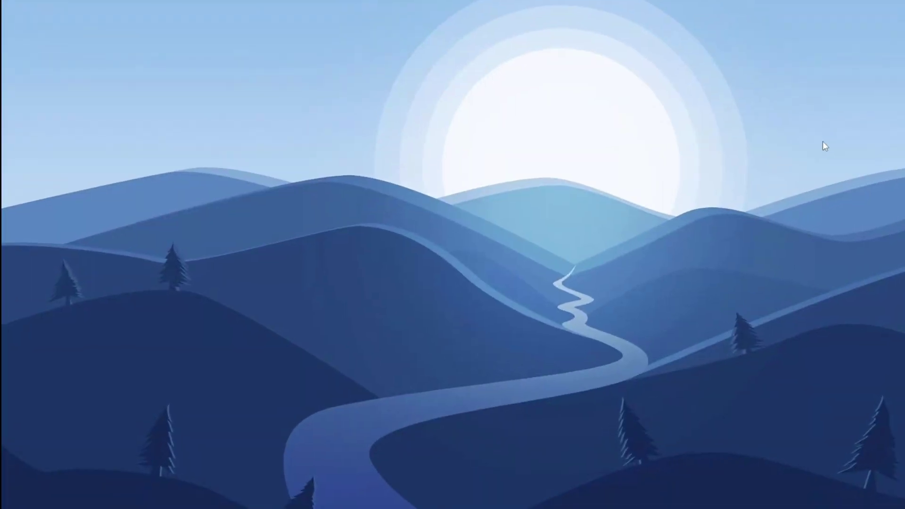
pyautogui.press('super')
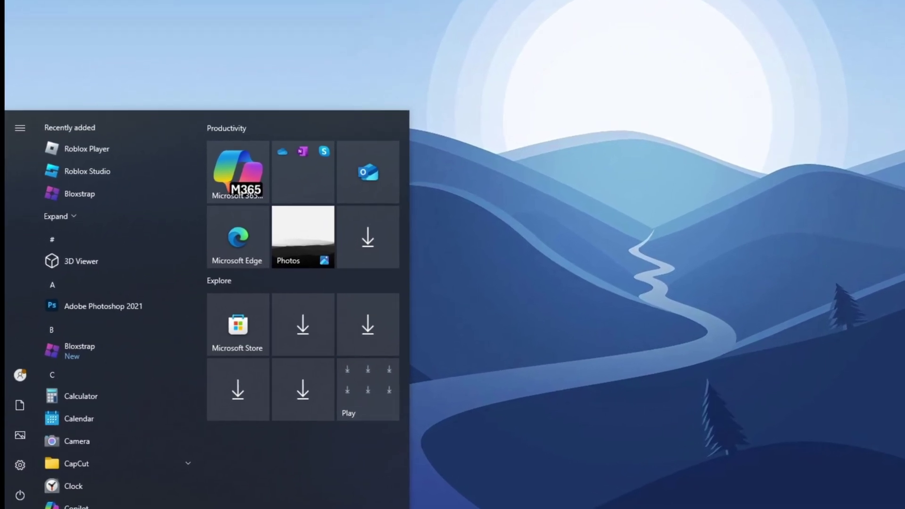
# - Launch Command Prompt as administrator and run sfc /scannow
pyautogui.write('cmd')
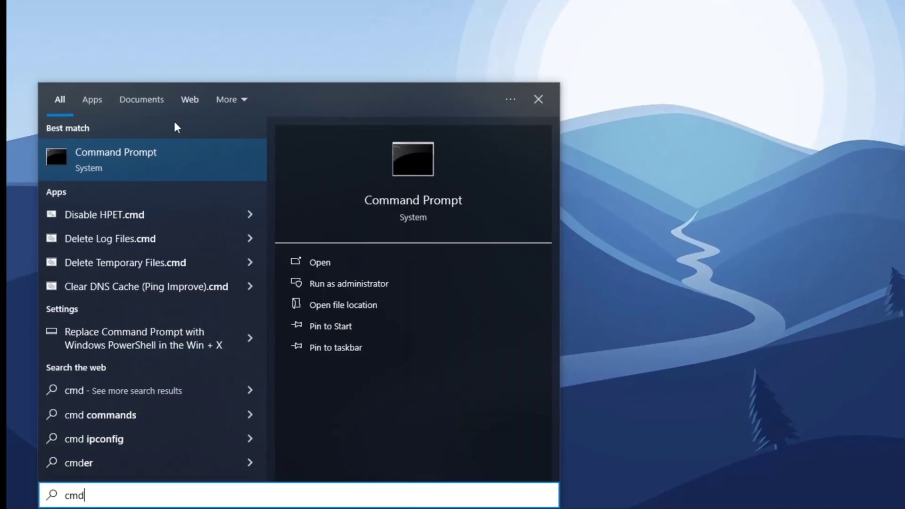
pyautogui.rightClick(166, 156)
pyautogui.click(194, 169)
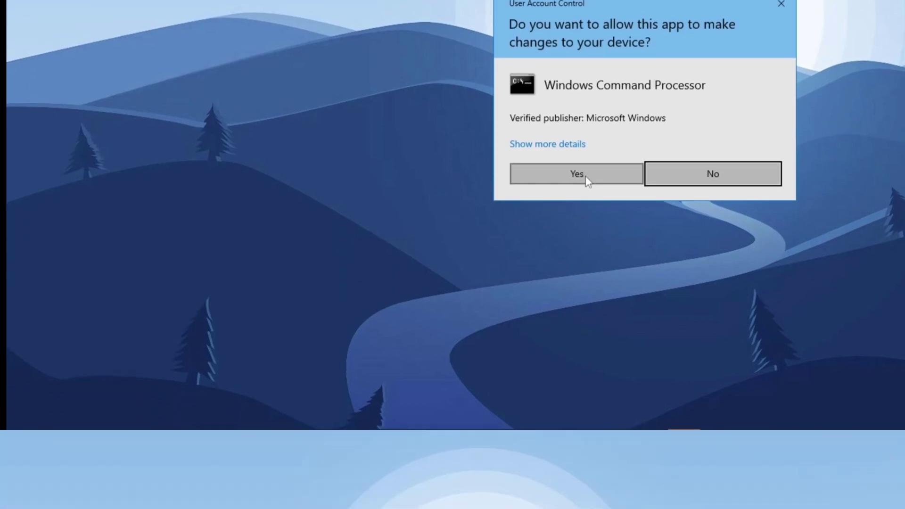
pyautogui.click(577, 253)
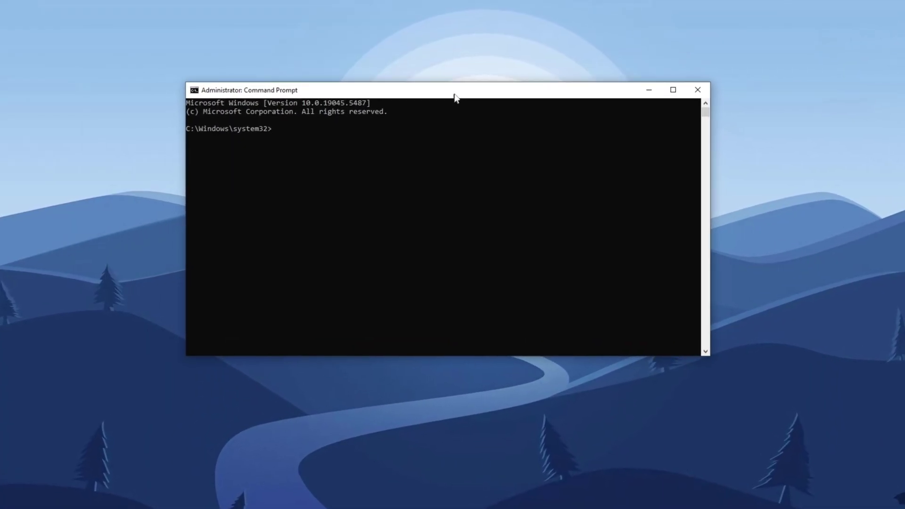
pyautogui.write('sfc /sc')
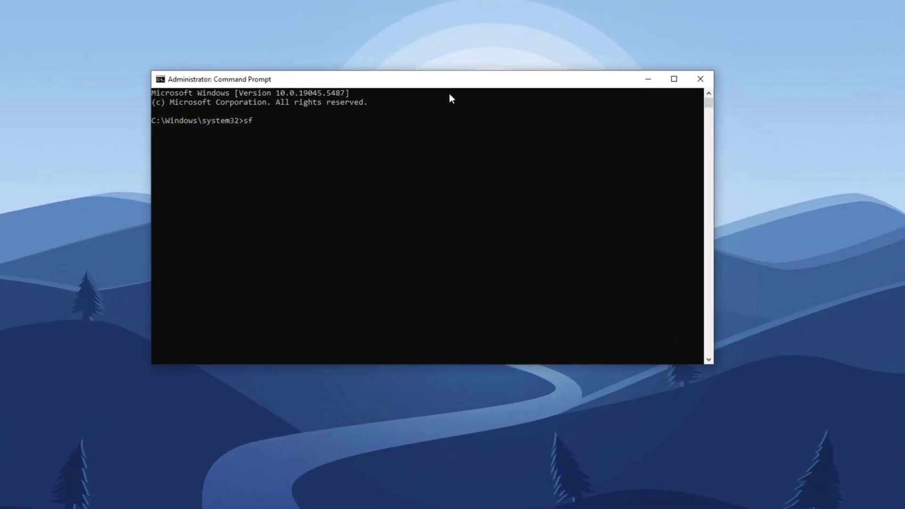
pyautogui.write('annow')
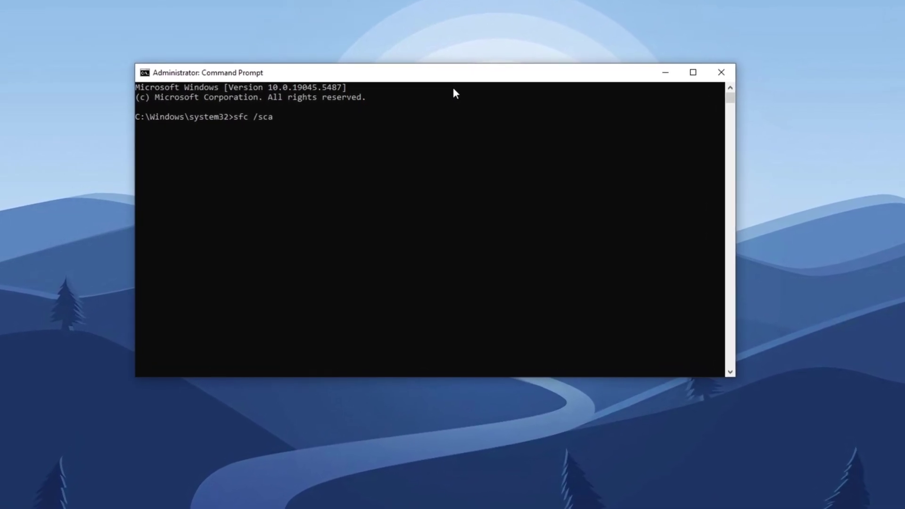
pyautogui.press('Return')
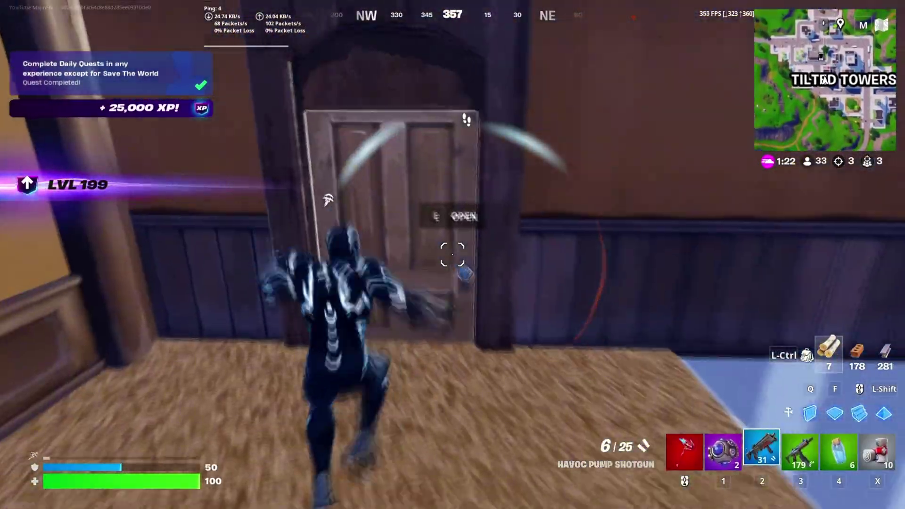
pyautogui.press('e')
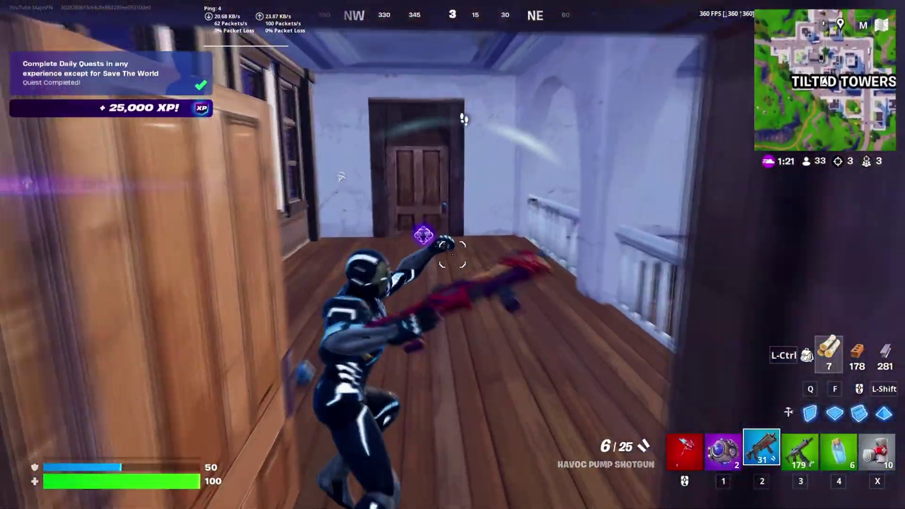
pyautogui.press('e')
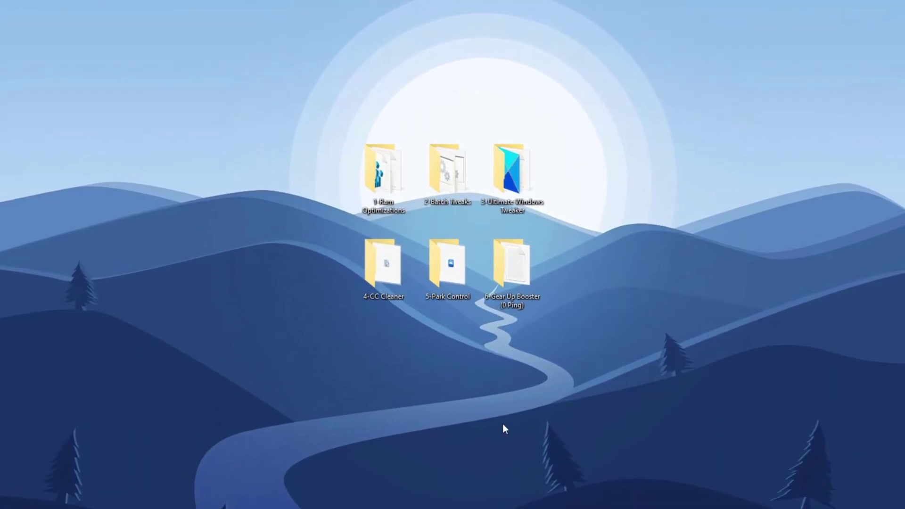
pyautogui.doubleClick(377, 175)
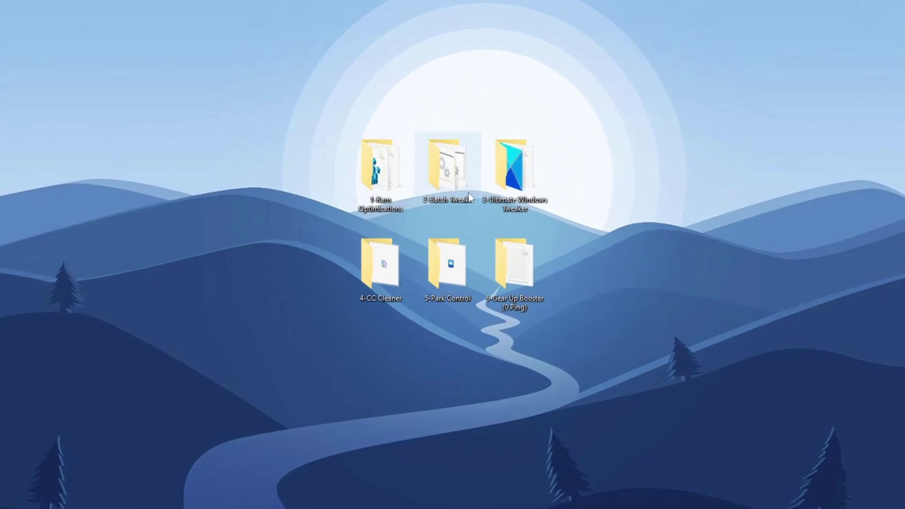
# - Review the 2-Batch Tweaks scripts, then launch Ultimate Windows Tweaker 4.8 from its folder
pyautogui.doubleClick(447, 167)
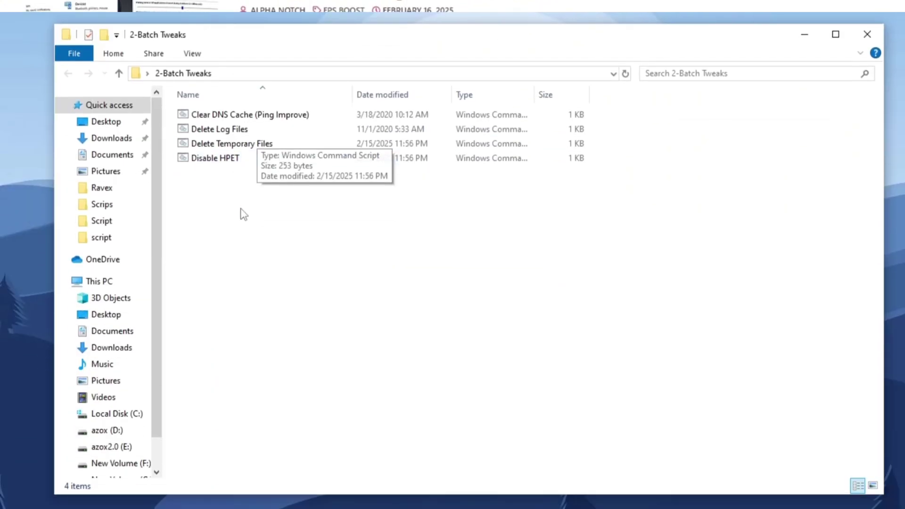
pyautogui.moveTo(250, 185); pyautogui.dragTo(244, 111)
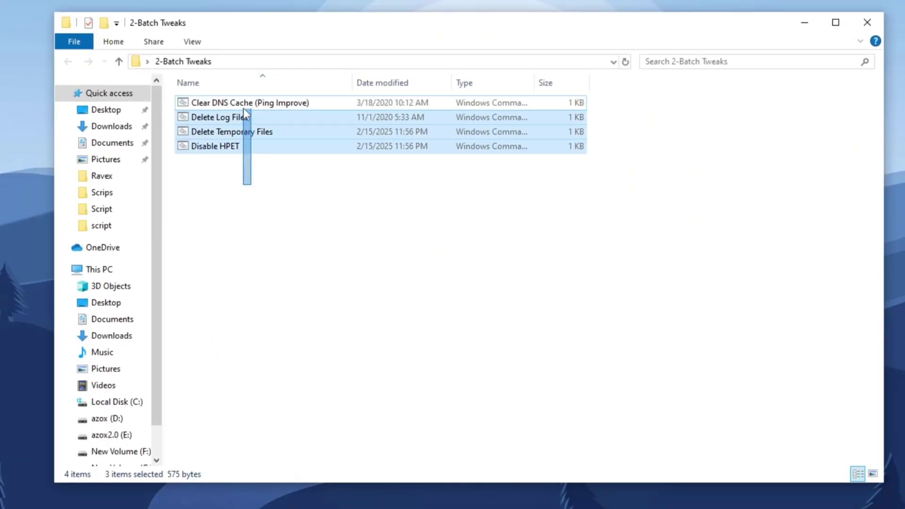
pyautogui.click(240, 218)
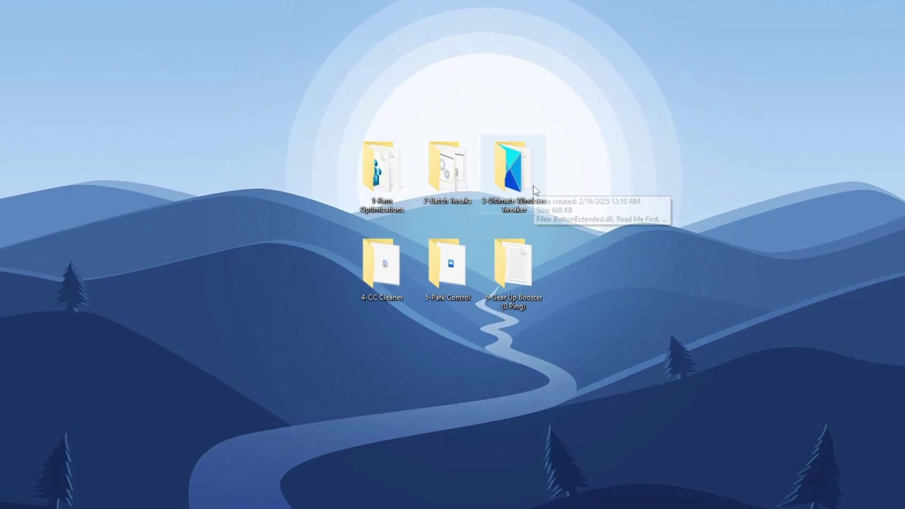
pyautogui.doubleClick(536, 186)
pyautogui.doubleClick(306, 144)
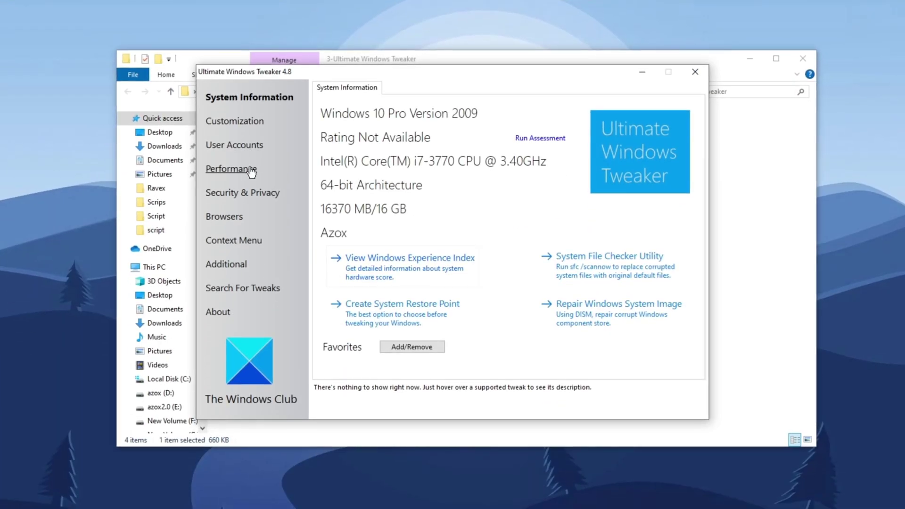
# - Show Ultimate Windows Tweaker's Performance tweaks from the left sidebar
pyautogui.click(262, 167)
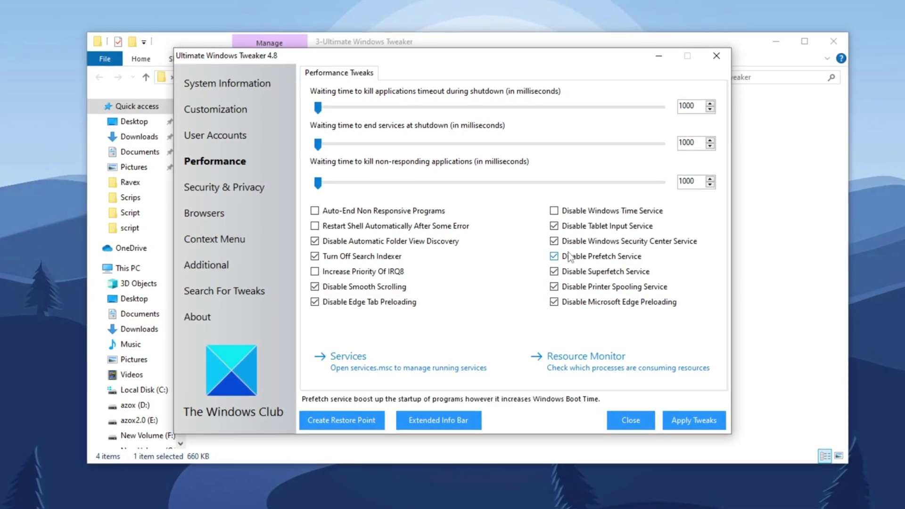
# - Go to the Security & Privacy section and bring up its Privacy tweak list
pyautogui.click(225, 191)
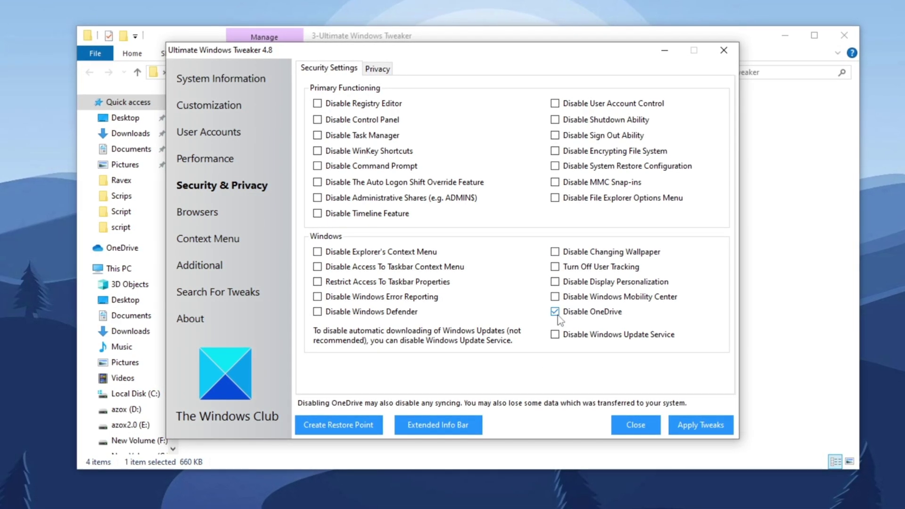
pyautogui.click(377, 68)
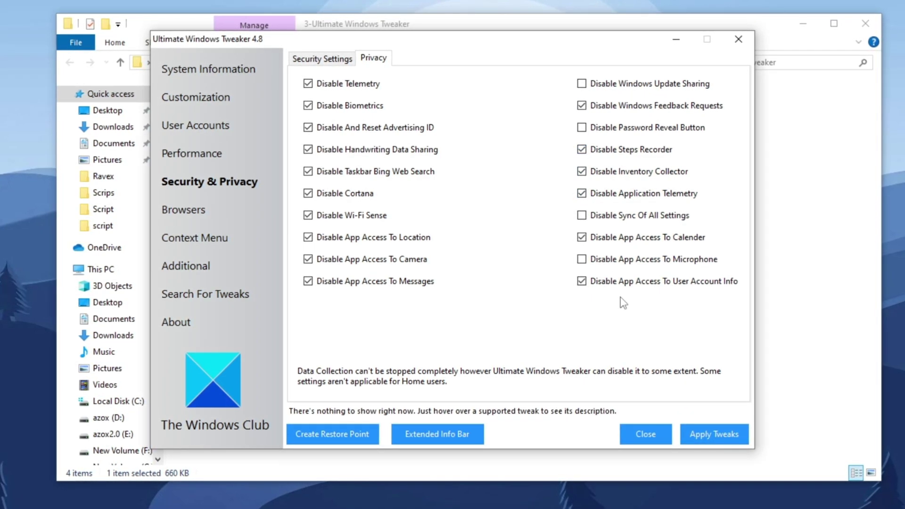
# - Bring up Ultimate Windows Tweaker's Additional tweaks page
pyautogui.click(194, 268)
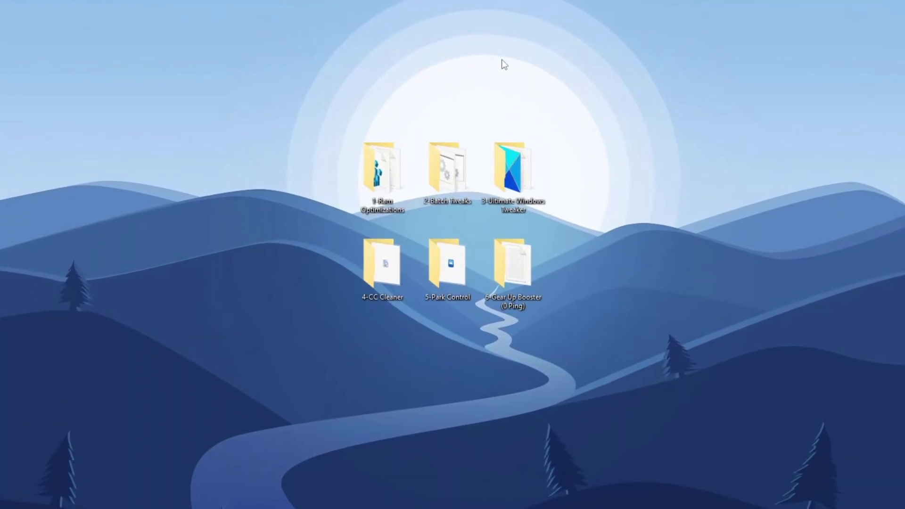
# - Run ccsetup632 from the 4-CC Cleaner folder and go through Custom Clean to Performance Optimizer
pyautogui.doubleClick(383, 264)
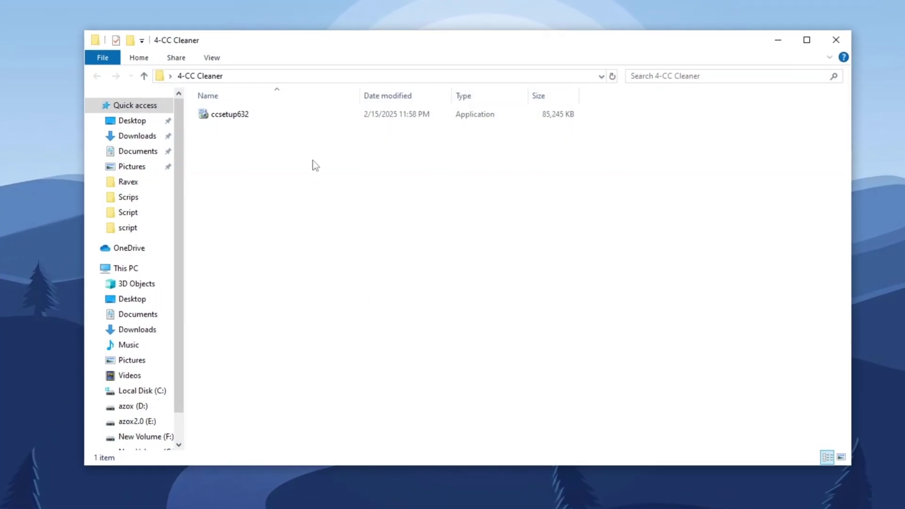
pyautogui.click(264, 111)
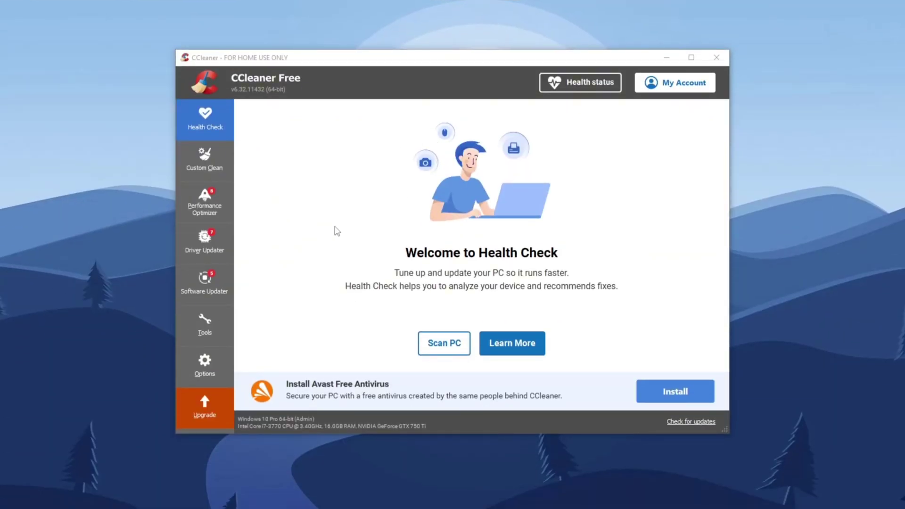
pyautogui.click(200, 161)
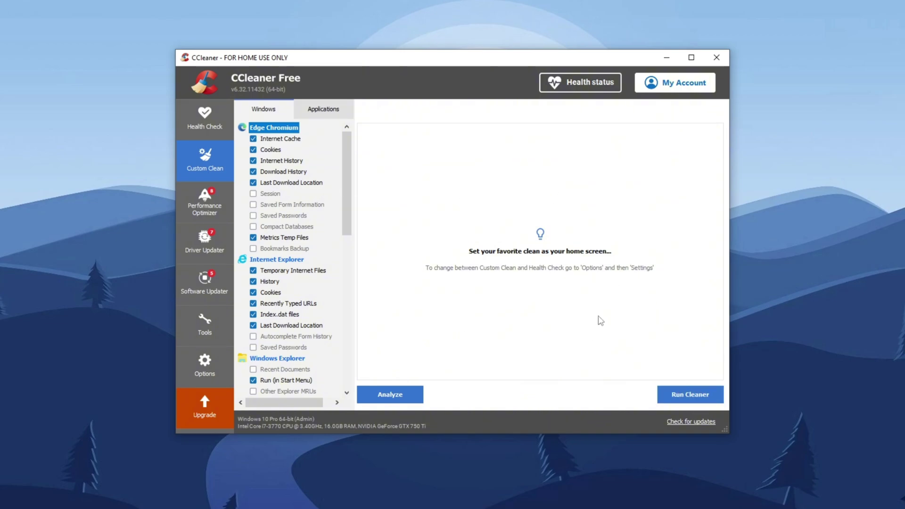
pyautogui.click(207, 200)
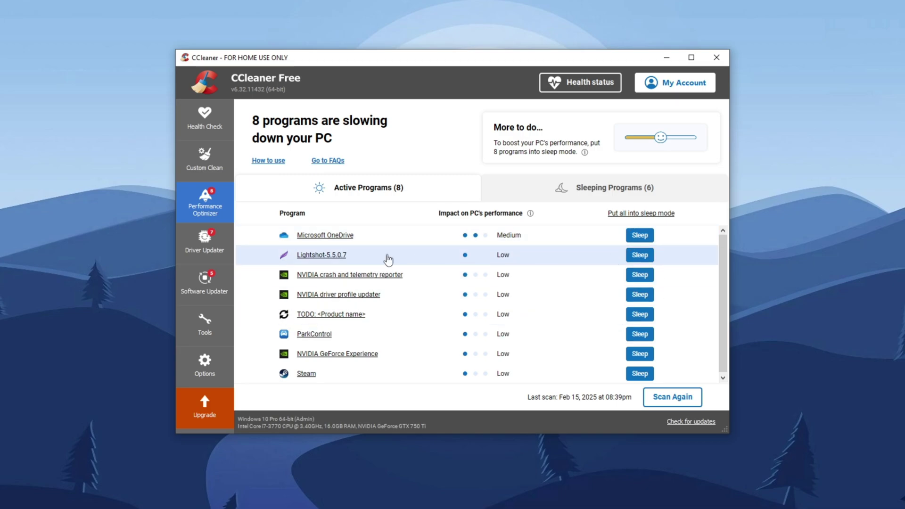
# - Bring up the Registry cleaner from CCleaner's Tools section
pyautogui.click(198, 326)
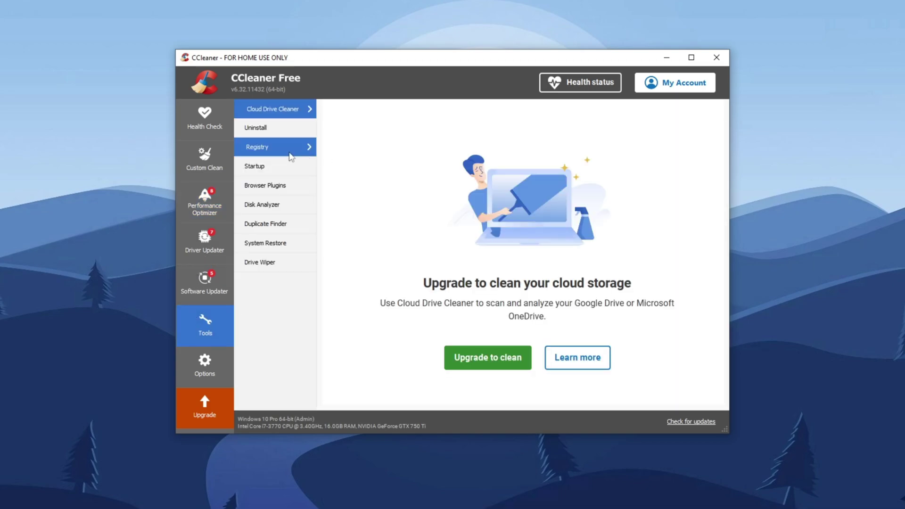
pyautogui.click(274, 154)
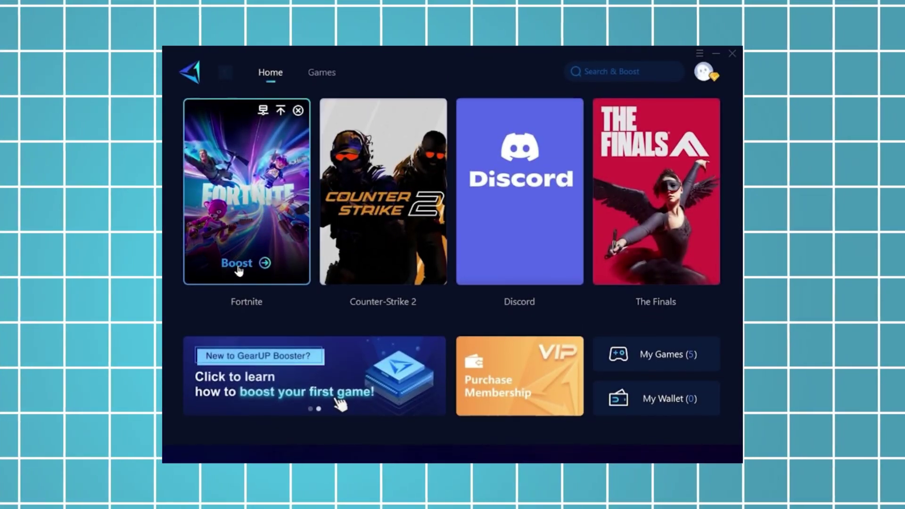
# - Boost Fortnite in GearUP Booster, connecting through a Europe auto node at about 10 ms ping
pyautogui.click(238, 267)
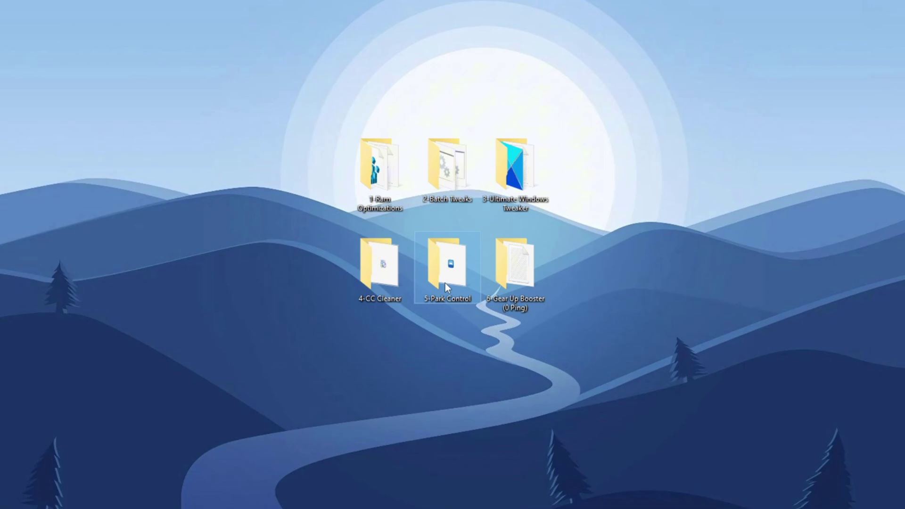
# - Open the 5-Park Control folder and run the parkcontrolsetup64 installer to launch ParkControl
pyautogui.doubleClick(447, 311)
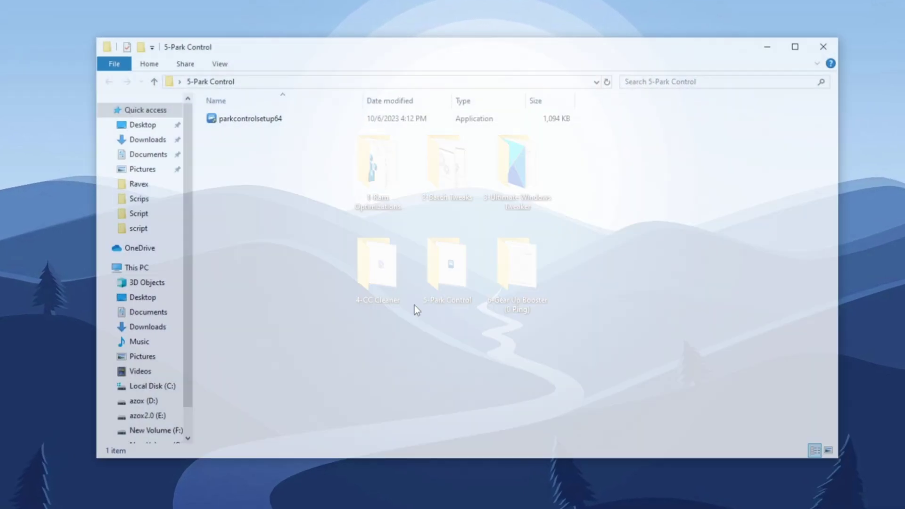
pyautogui.click(250, 118)
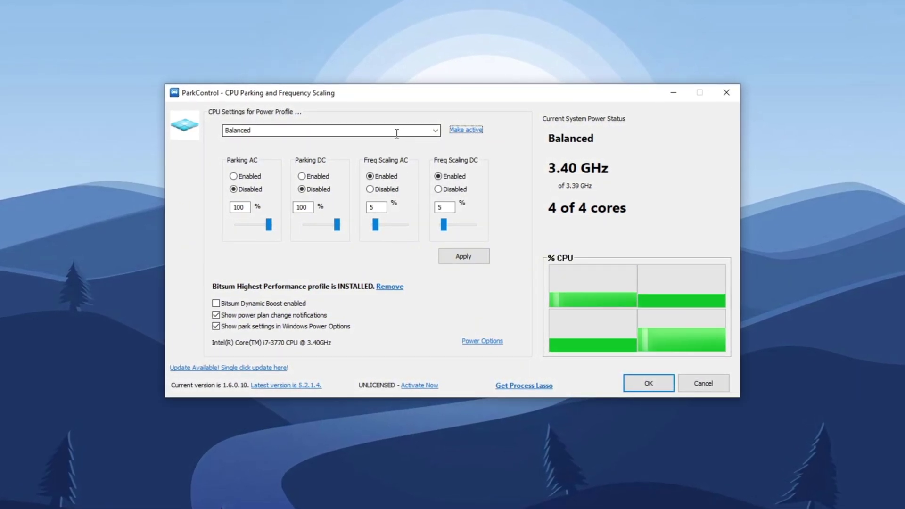
# - Make Bitsum Highest Performance the active plan and idle plan with Dynamic Boost enabled, then apply
pyautogui.click(436, 130)
pyautogui.click(331, 148)
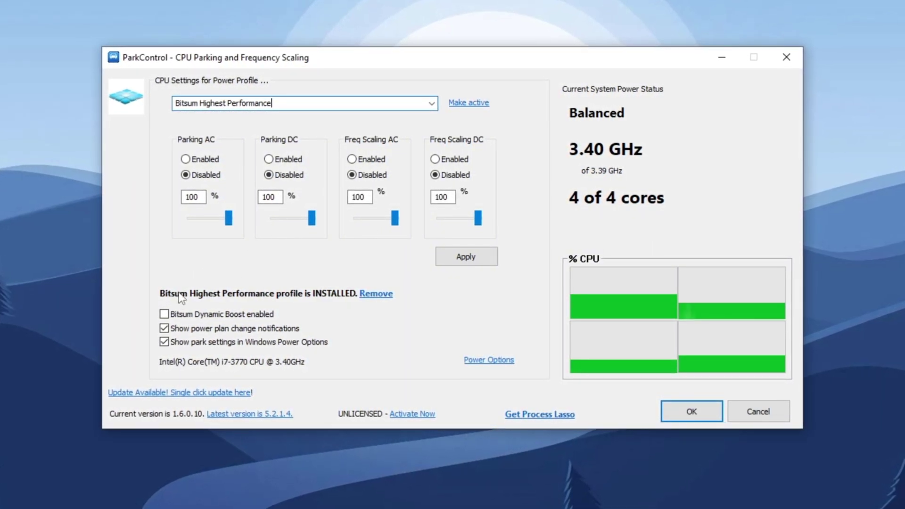
pyautogui.click(166, 313)
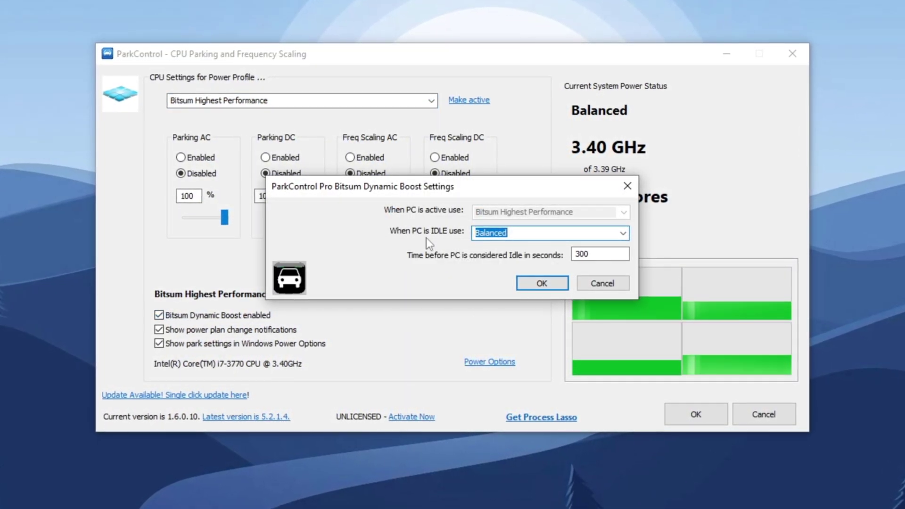
pyautogui.click(622, 233)
pyautogui.click(540, 256)
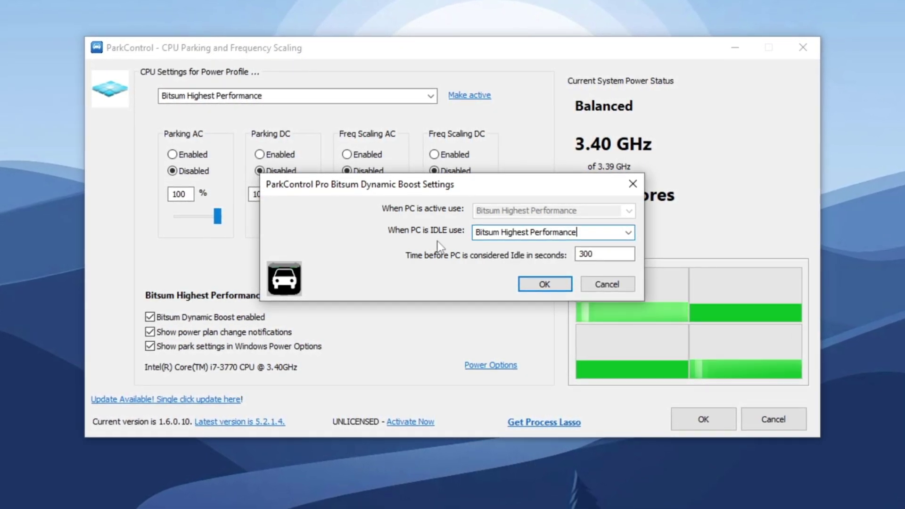
pyautogui.doubleClick(576, 255)
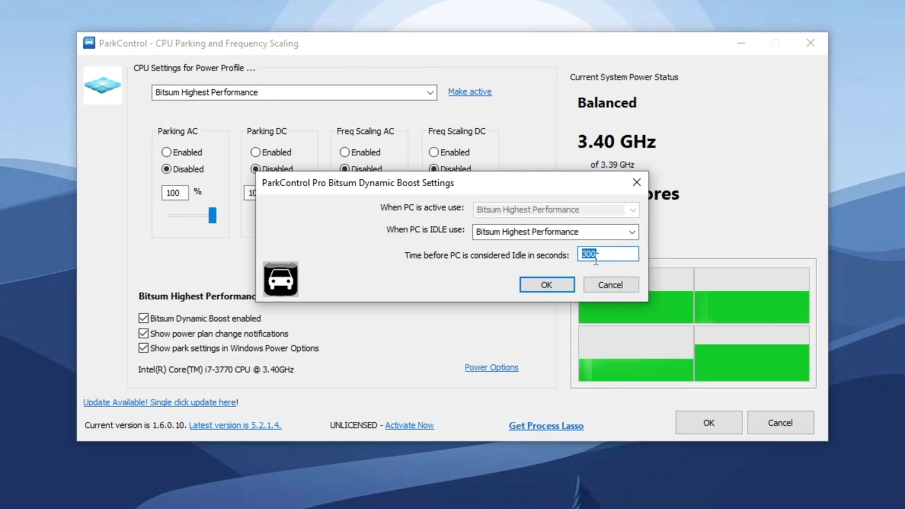
pyautogui.click(548, 284)
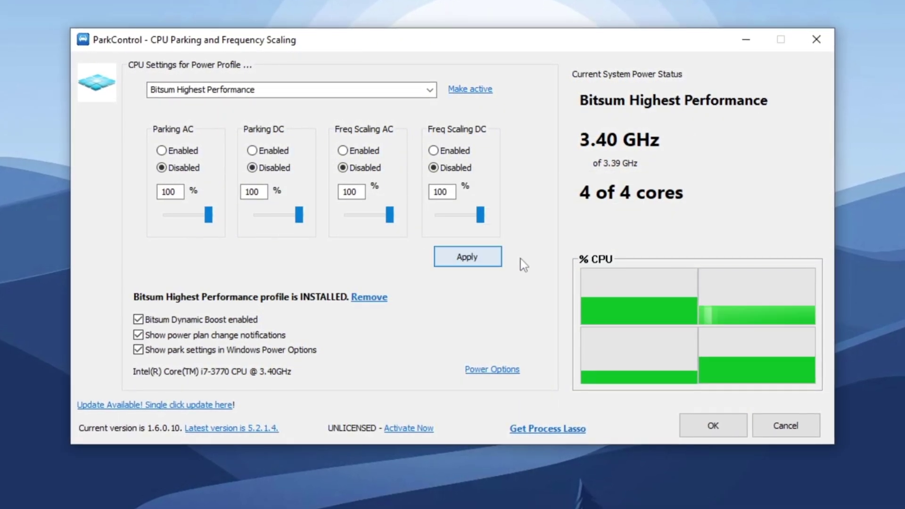
pyautogui.click(708, 427)
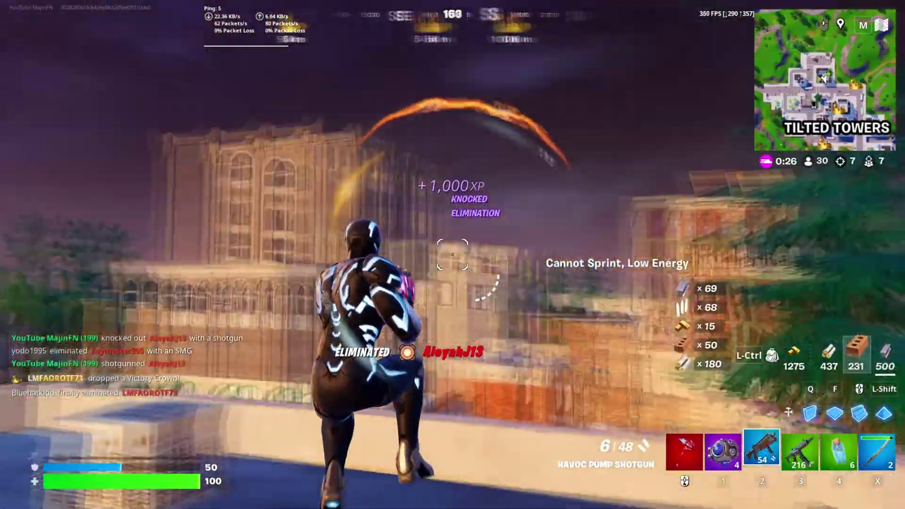
# - Fire and reload the Twin Mag SMG at enemies, then dash twice with the Kinetic Blade
pyautogui.press('3')
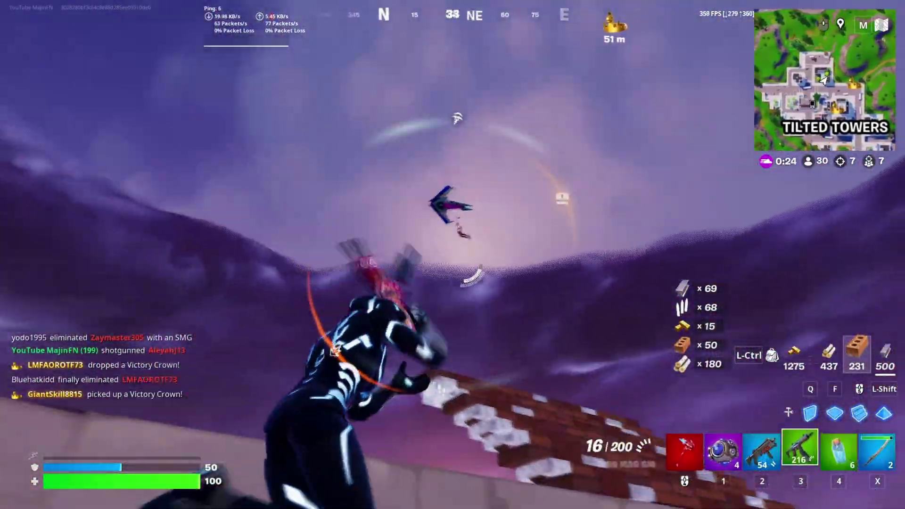
pyautogui.click(452, 255)
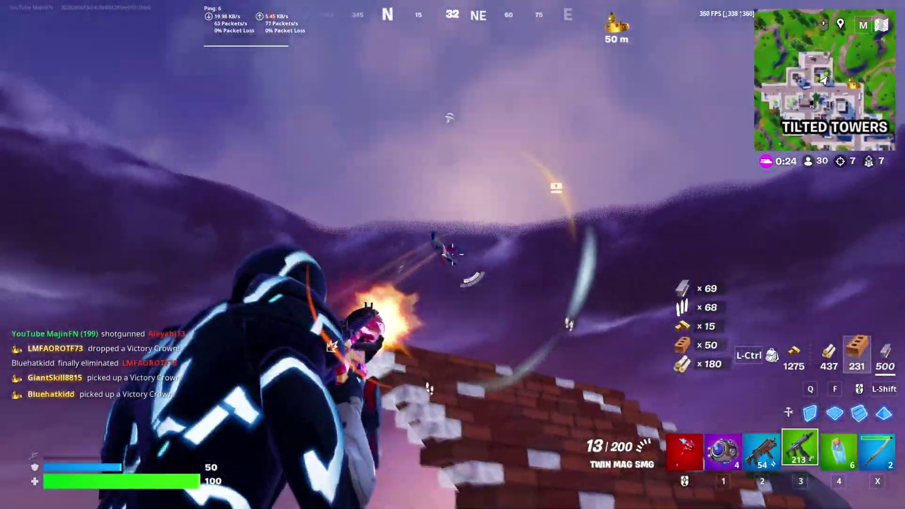
pyautogui.click(452, 254)
pyautogui.press('r')
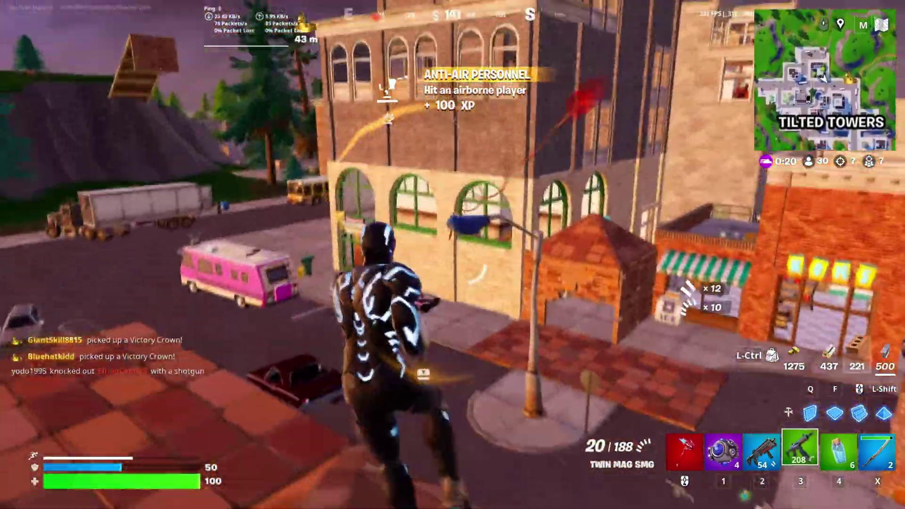
pyautogui.click(453, 254)
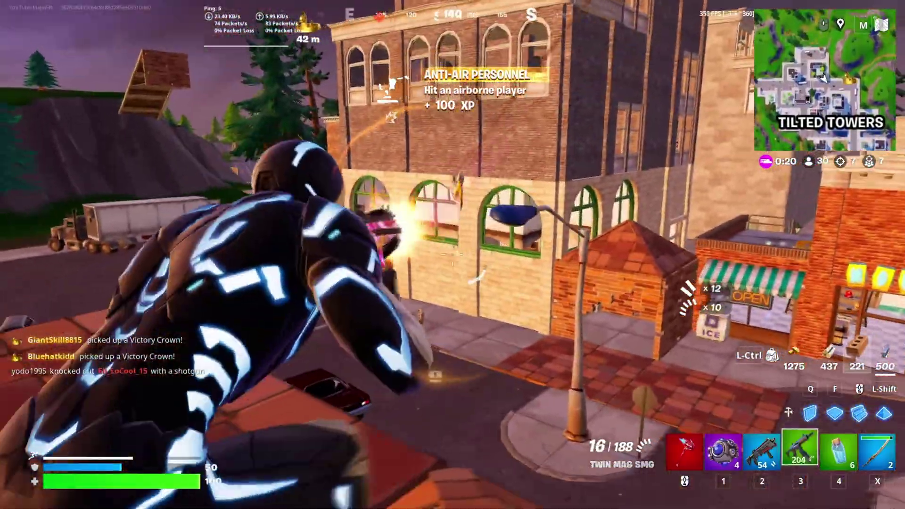
pyautogui.click(452, 254)
pyautogui.click(453, 255)
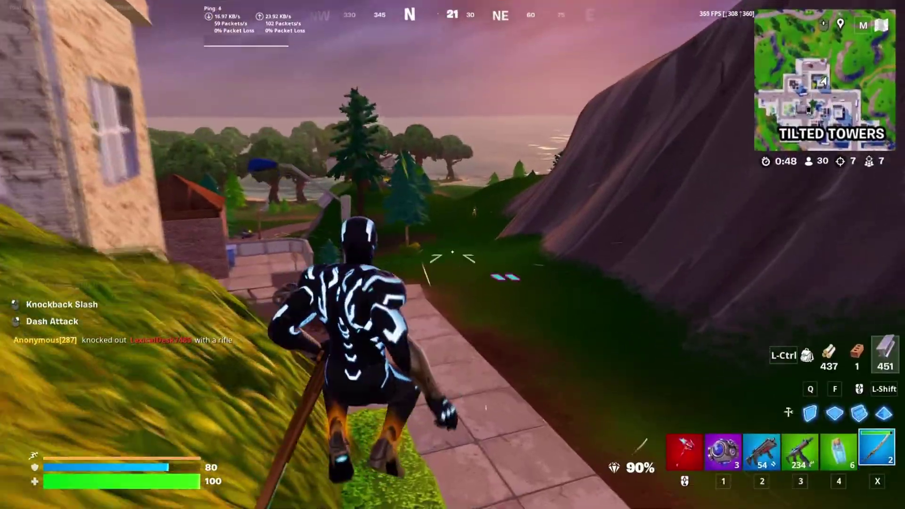
pyautogui.rightClick(452, 255)
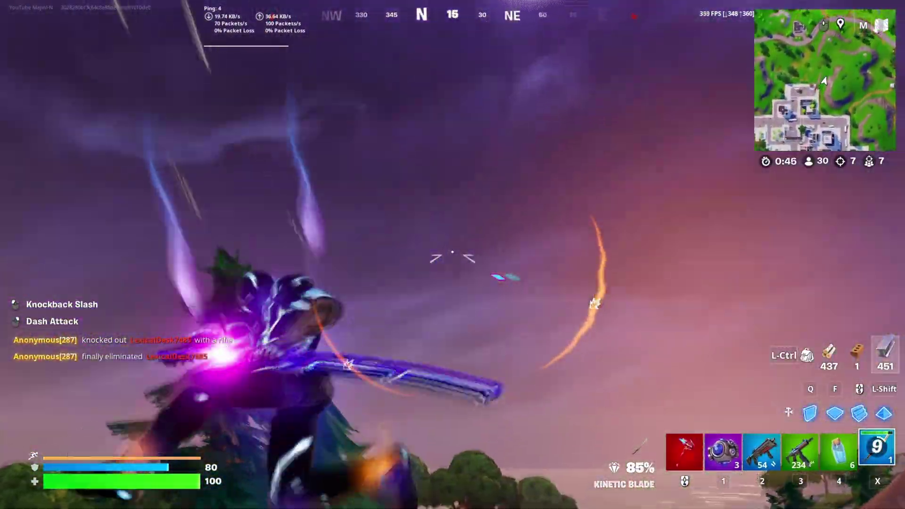
pyautogui.rightClick(453, 254)
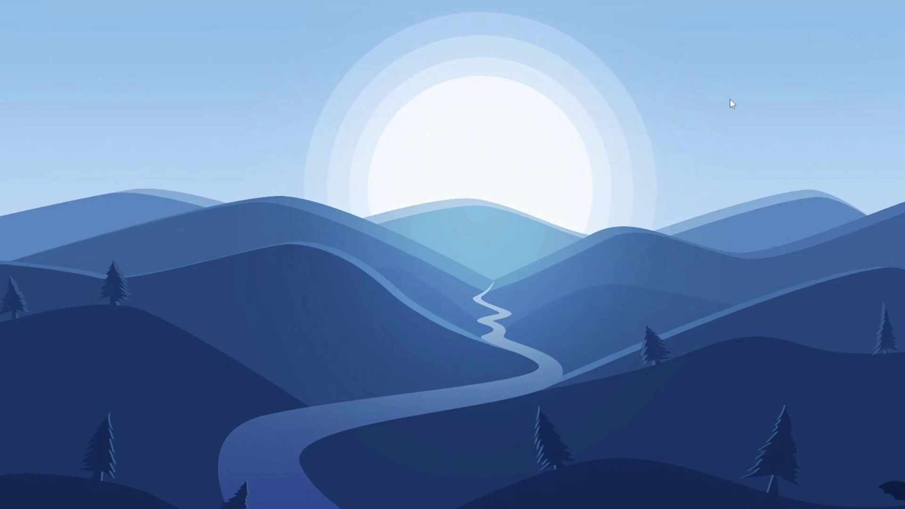
# - Reach the Bitsum Highest Performance plan settings via Settings > System > Power & sleep
pyautogui.press('super+i')
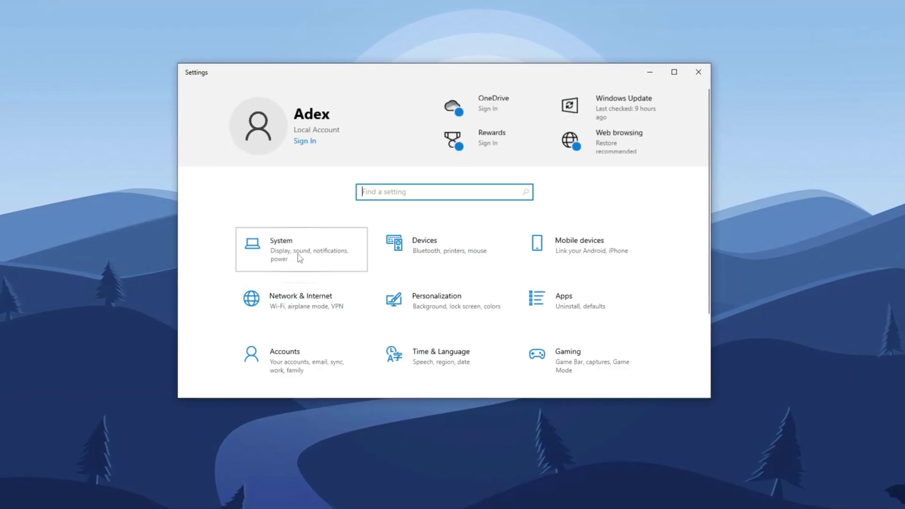
pyautogui.click(298, 258)
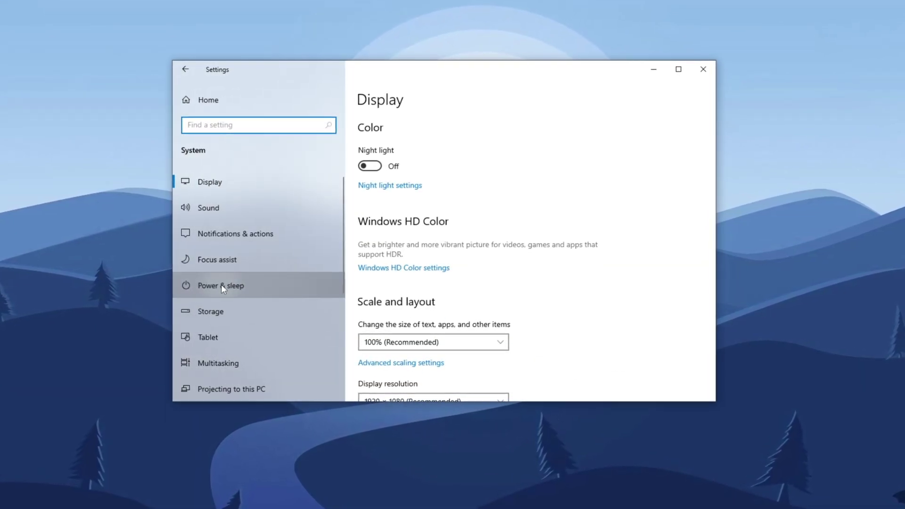
pyautogui.click(222, 286)
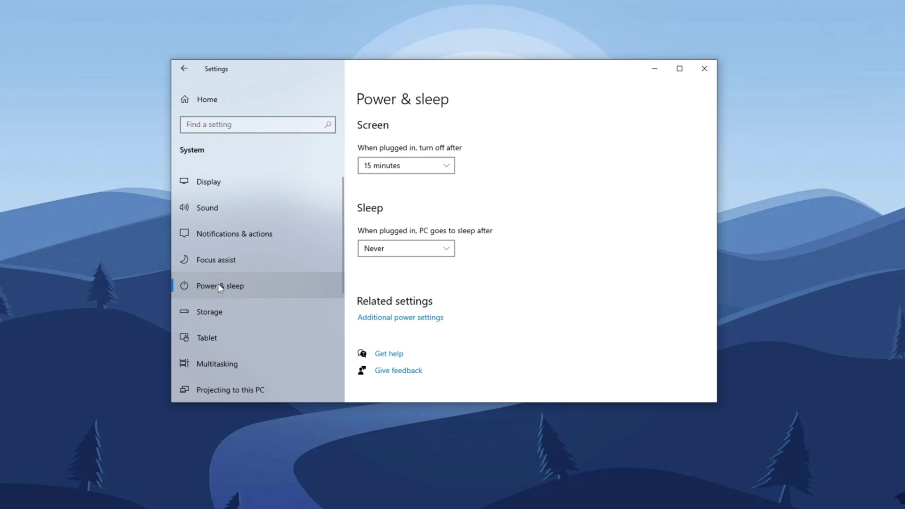
pyautogui.click(409, 320)
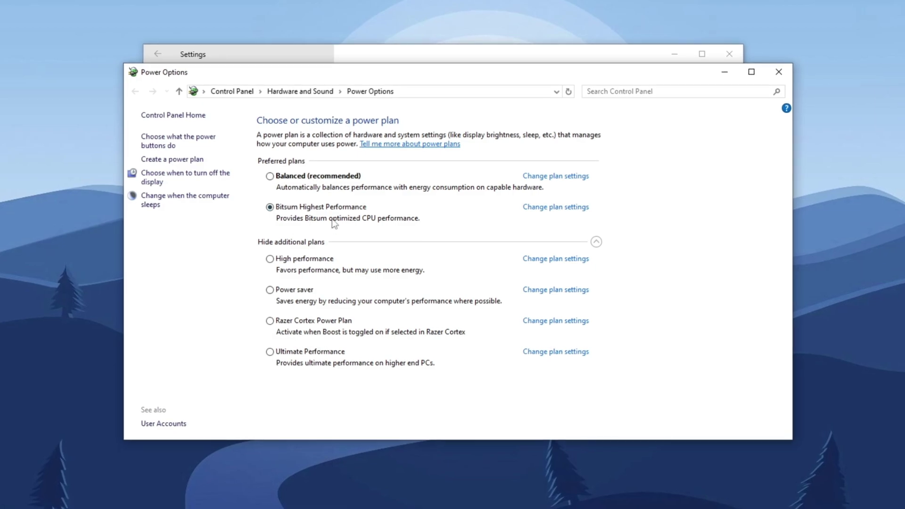
pyautogui.click(565, 209)
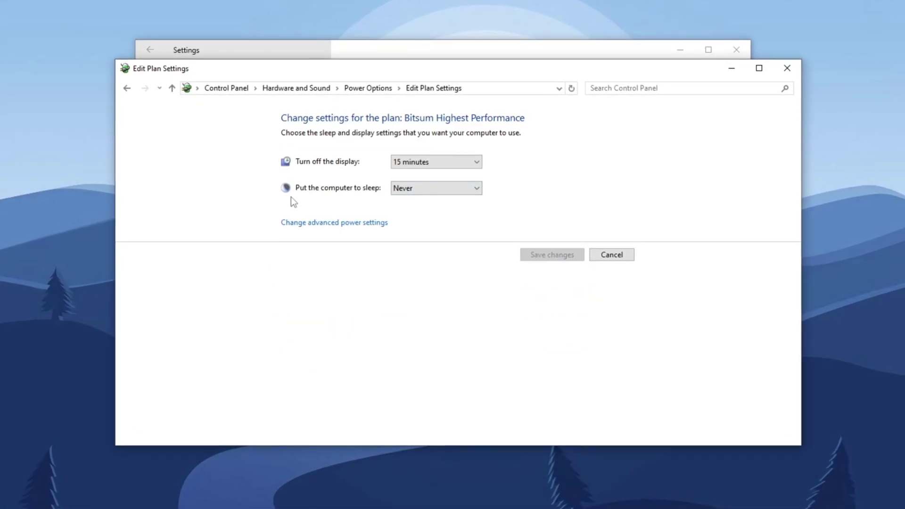
# - Verify PCI Express link power management off, minimum processor state 100%, cooling Active, then confirm
pyautogui.click(339, 223)
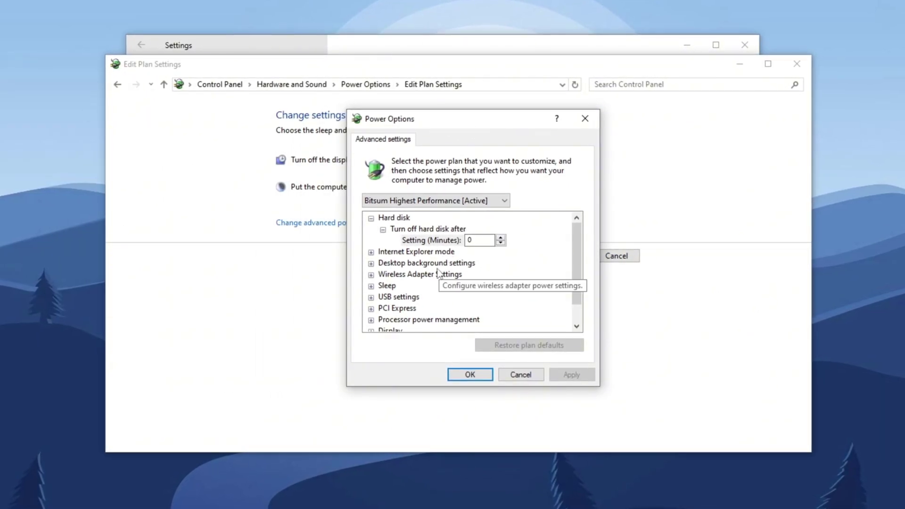
pyautogui.scroll(-1, 408, 304)
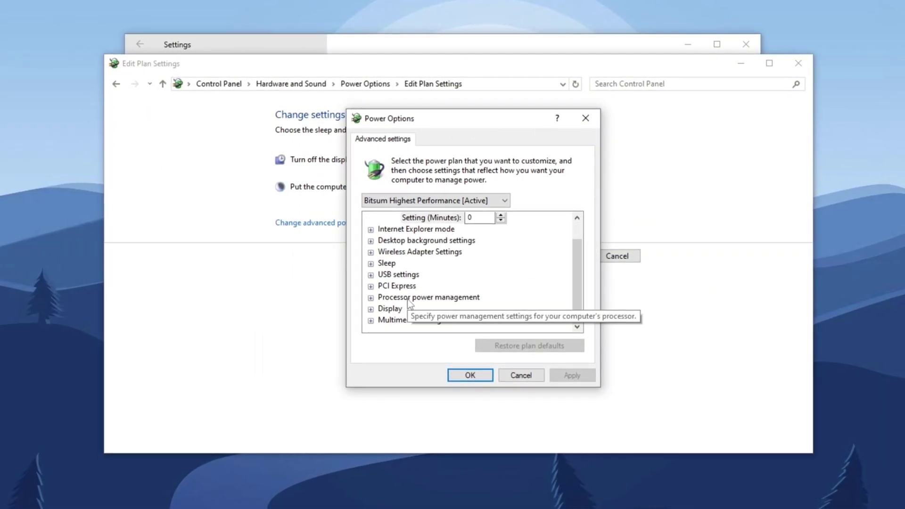
pyautogui.scroll(-1, 371, 290)
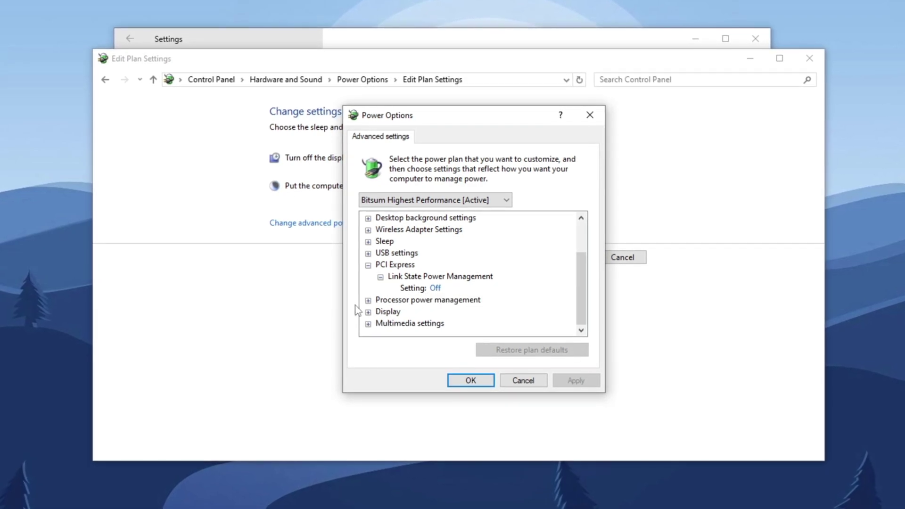
pyautogui.click(368, 301)
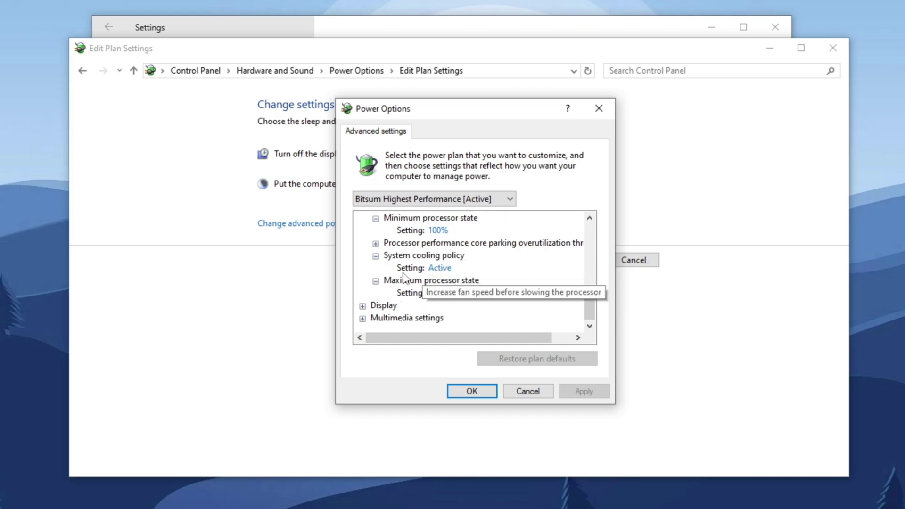
pyautogui.click(480, 390)
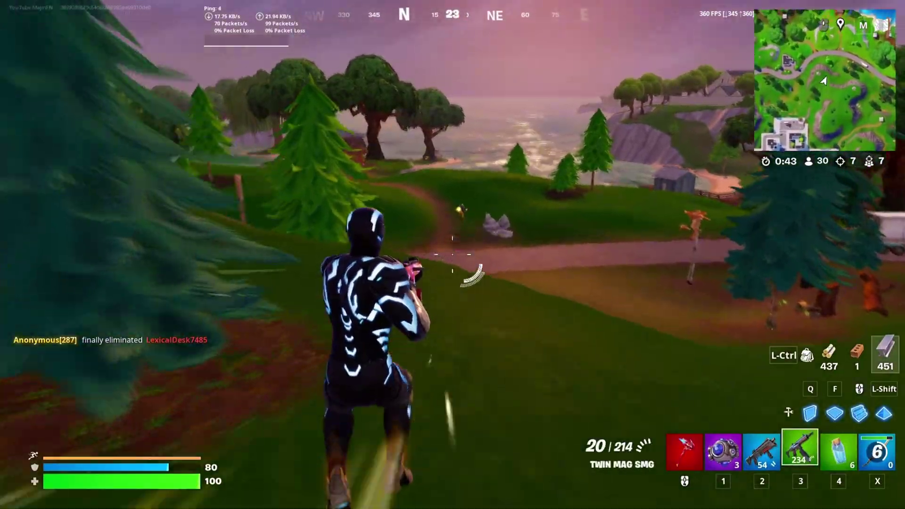
# - Fire at the opponent, then launch away with a shockwave grenade and ready the SMG
pyautogui.rightClick(452, 254)
pyautogui.click(453, 254)
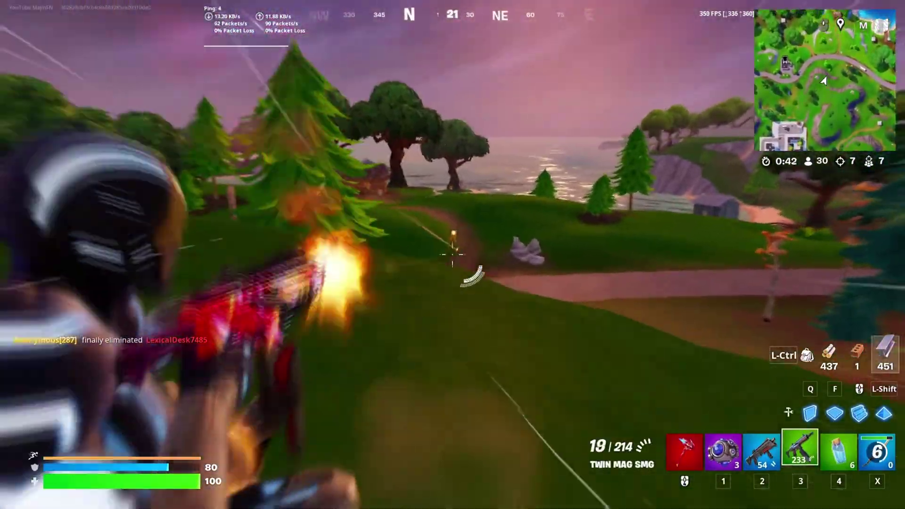
pyautogui.press('1')
pyautogui.click(453, 255)
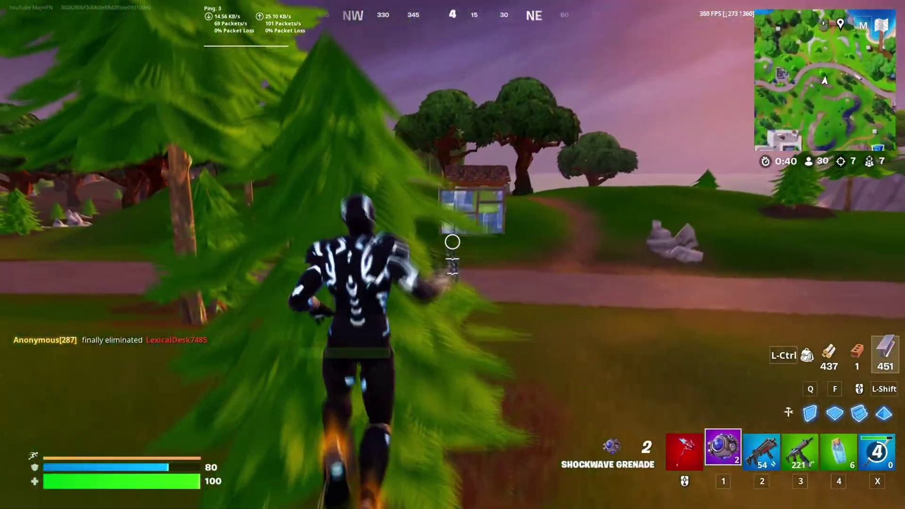
pyautogui.press('2')
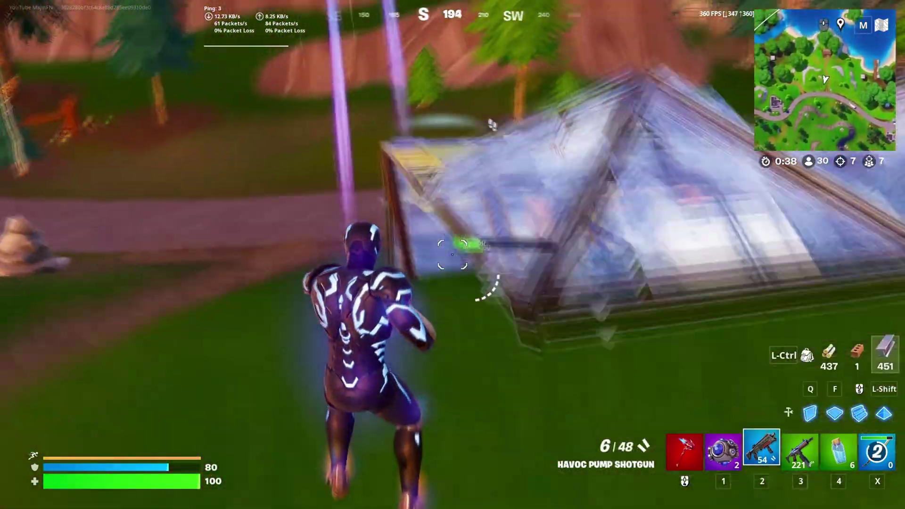
pyautogui.press('3')
# - Keep firing the SMG, place a metal wall for cover and hit the enemy with the shotgun
pyautogui.click(453, 255)
pyautogui.click(453, 255)
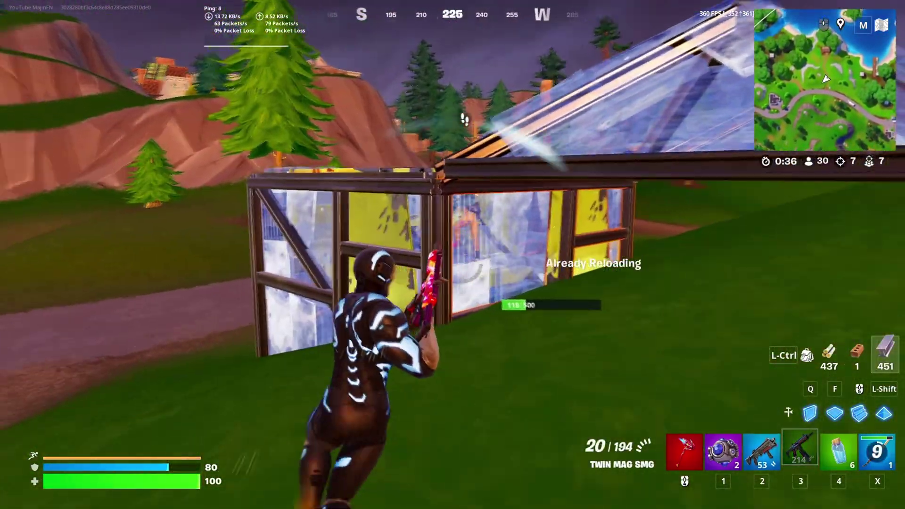
pyautogui.click(452, 255)
pyautogui.click(453, 254)
pyautogui.press('q')
pyautogui.click(453, 254)
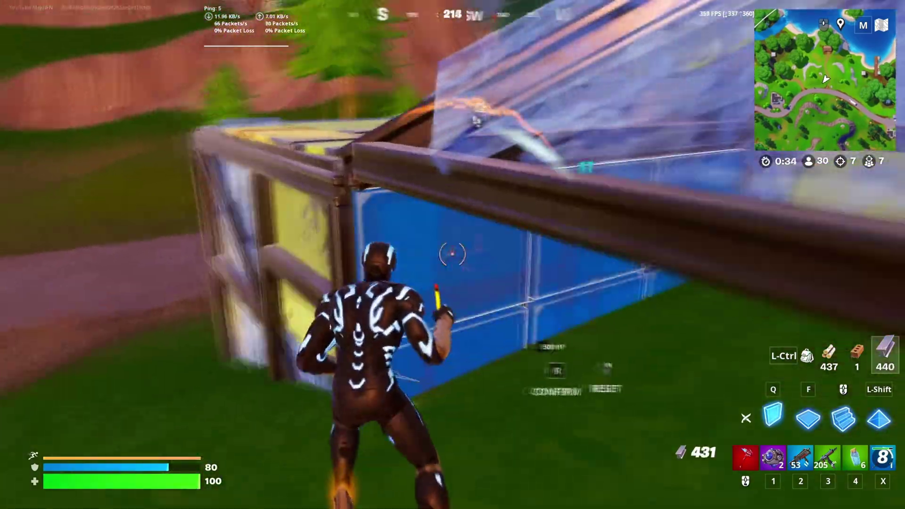
pyautogui.press('2')
pyautogui.click(453, 254)
# - Re-equip the Twin Mag SMG, then open Device Manager from the Win+X menu
pyautogui.press('3')
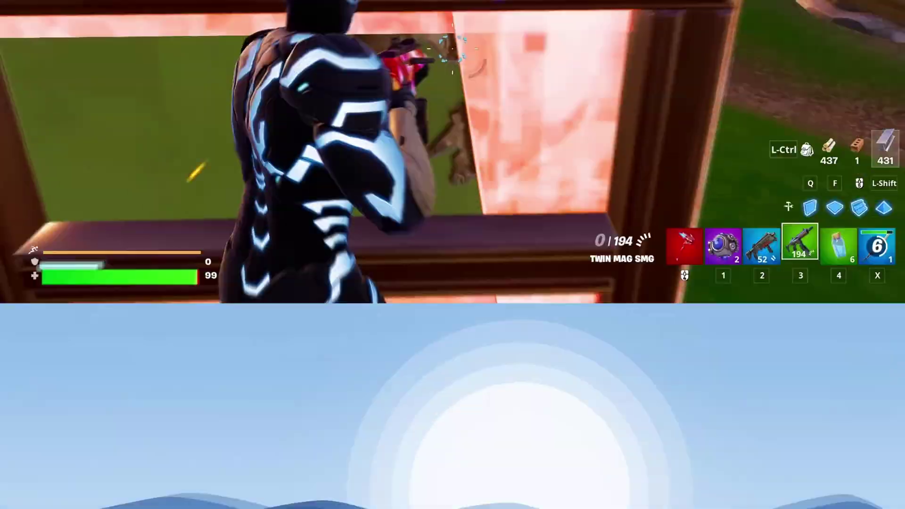
pyautogui.press('super+x')
pyautogui.click(46, 287)
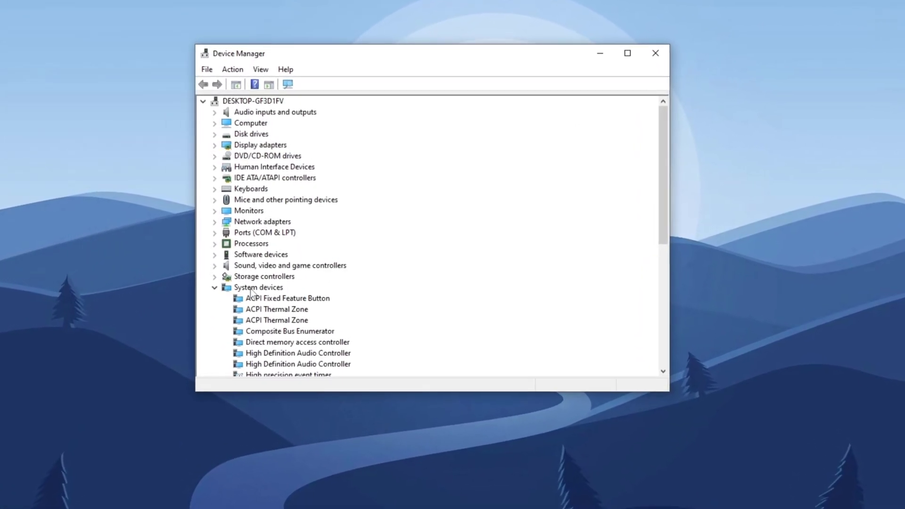
# - Confirm High precision event timer under System devices is disabled, leaving it unchanged
pyautogui.scroll(-2, 252, 290)
pyautogui.click(278, 338)
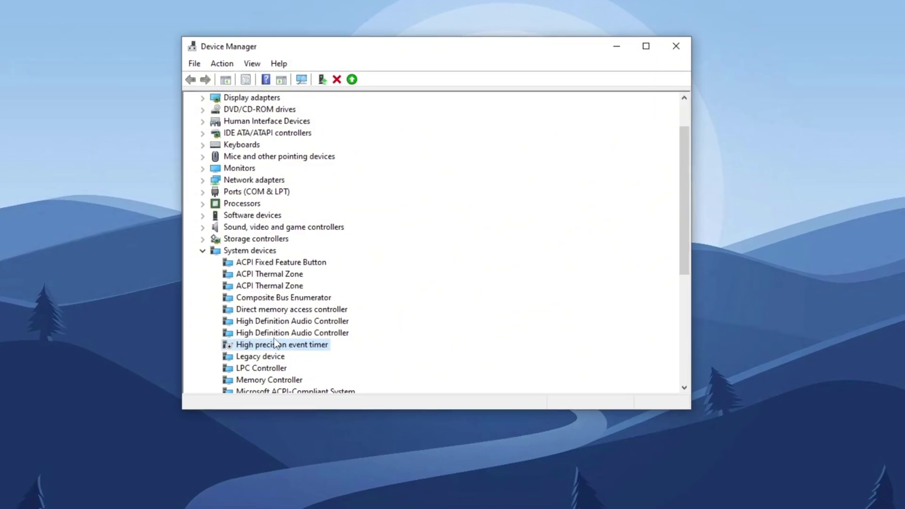
pyautogui.rightClick(279, 339)
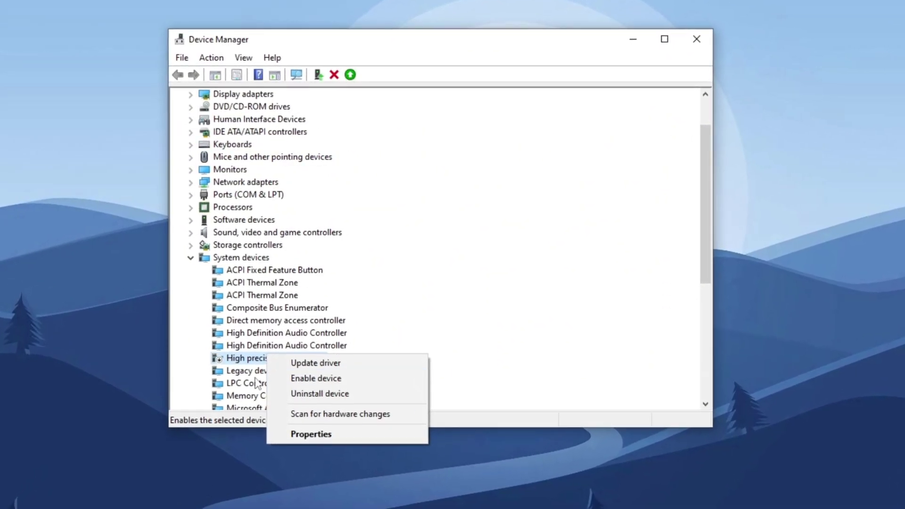
pyautogui.click(195, 353)
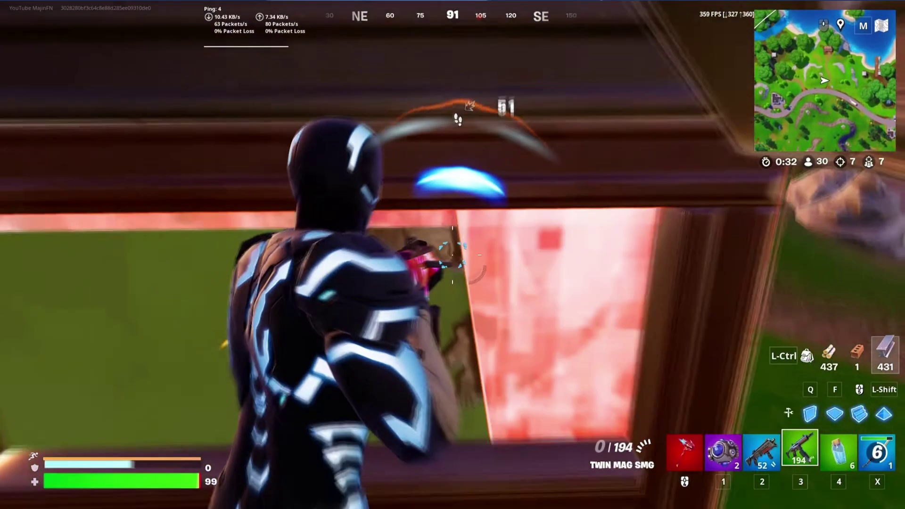
# - Build several pieces of cover upward, then switch to the SMG and reload
pyautogui.press('q')
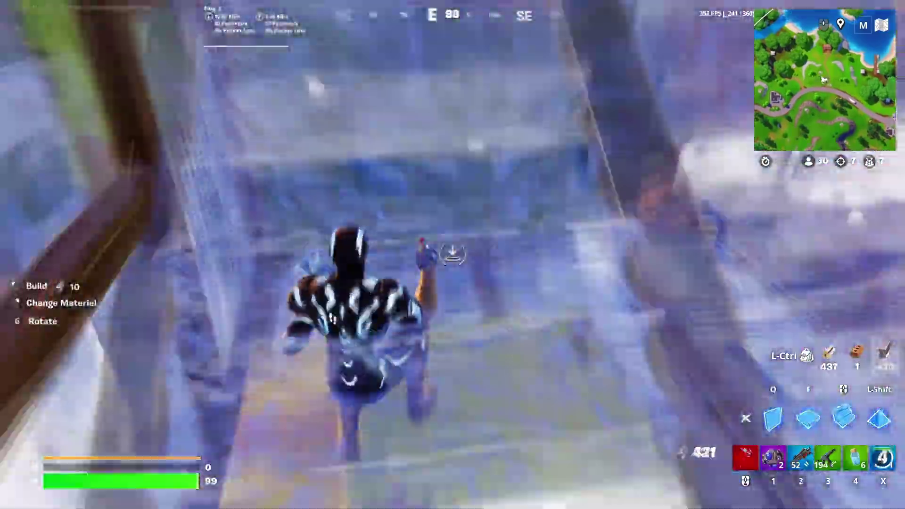
pyautogui.click(453, 255)
pyautogui.click(453, 254)
pyautogui.click(452, 255)
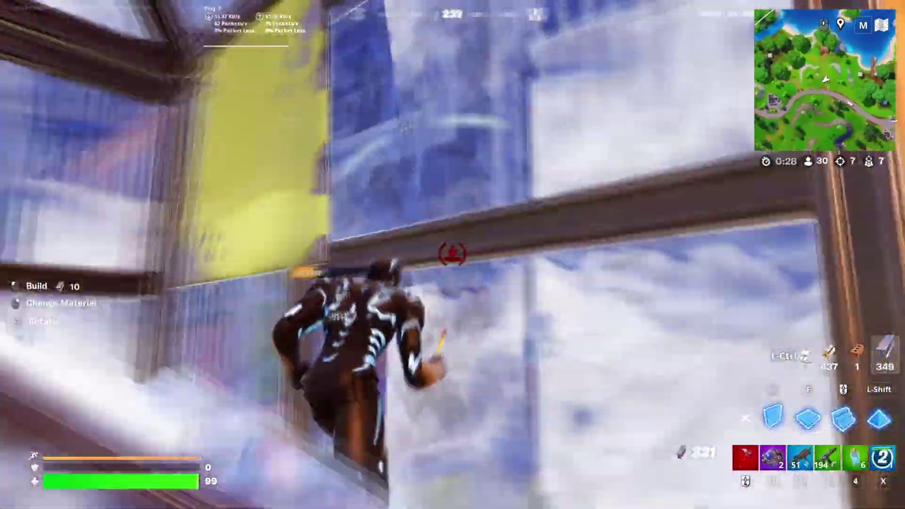
pyautogui.click(453, 254)
pyautogui.press('3')
pyautogui.press('r')
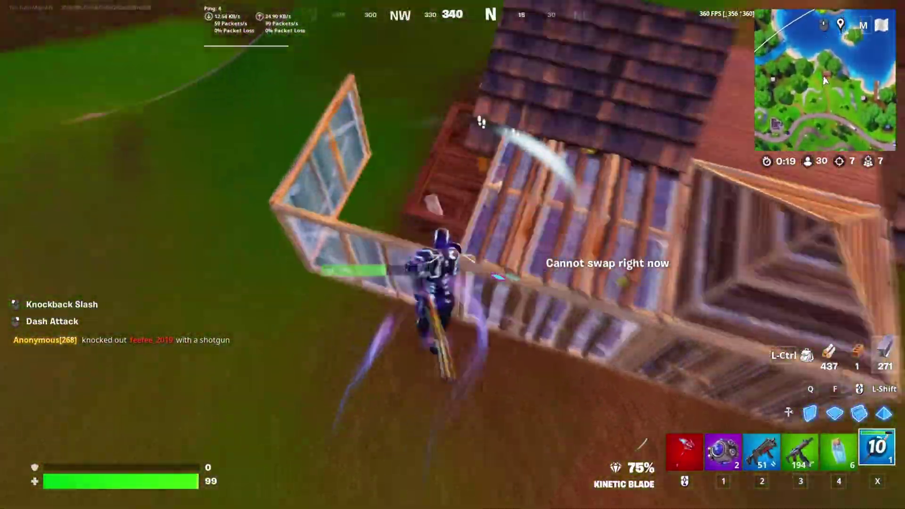
# - Knock the opponent down with the SMG and finish them with the shotgun
pyautogui.press('3')
pyautogui.click(452, 255)
pyautogui.click(452, 255)
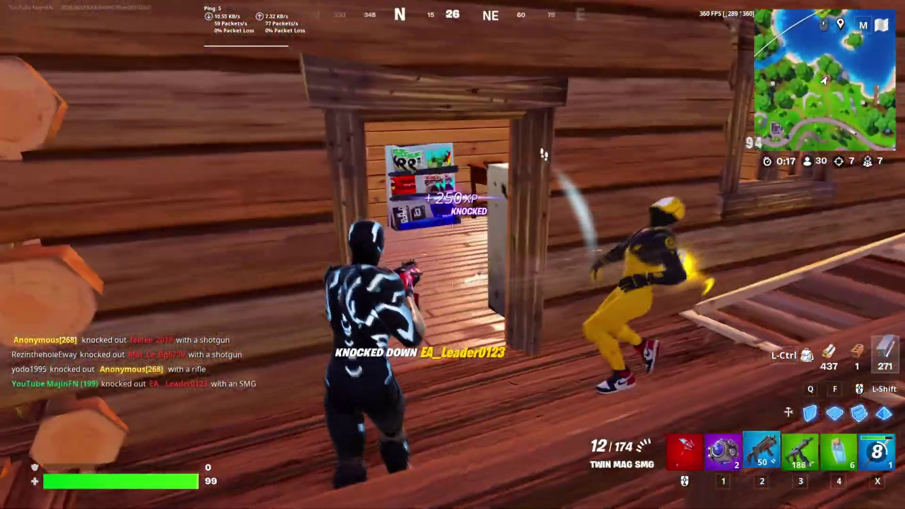
pyautogui.press('q')
pyautogui.press('2')
pyautogui.click(453, 255)
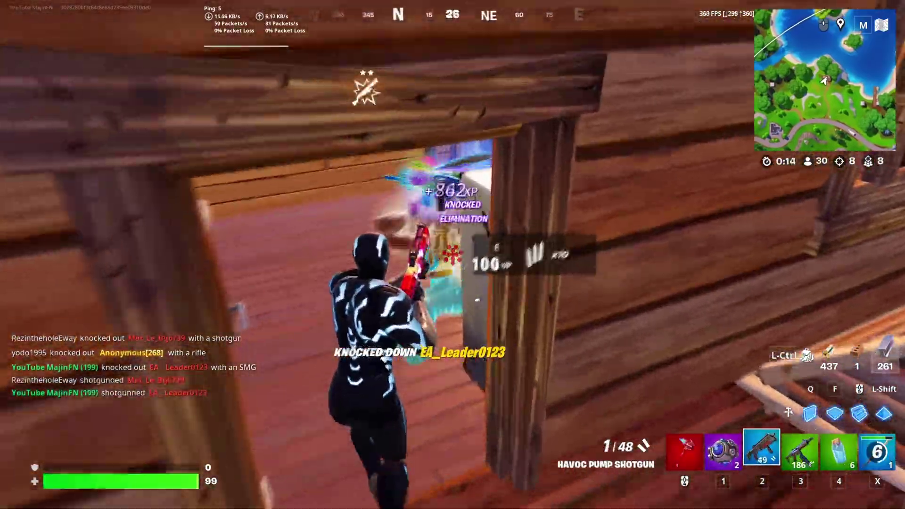
pyautogui.press('r')
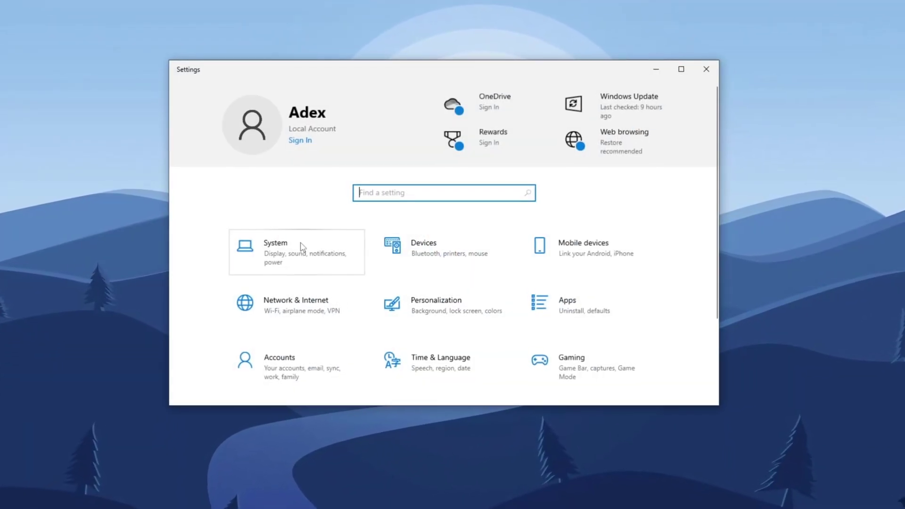
# - Switch Storage Sense on in System > Storage
pyautogui.click(298, 247)
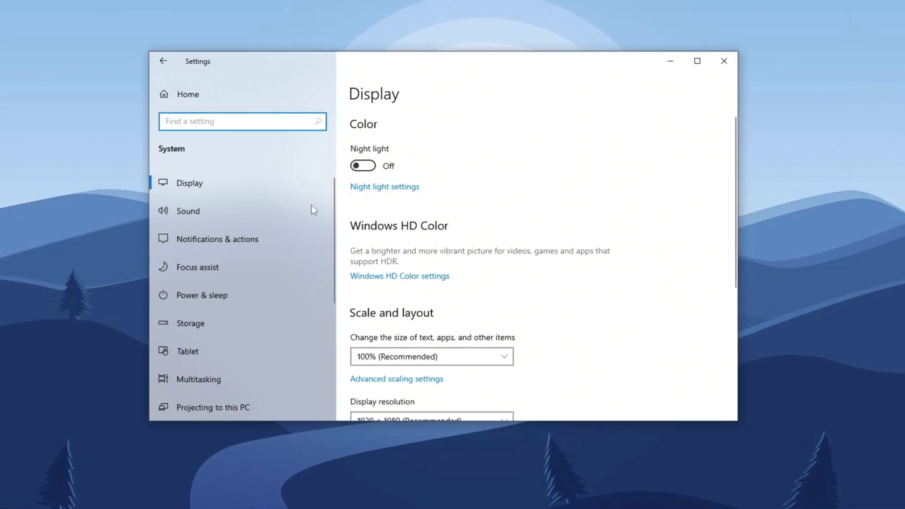
pyautogui.click(218, 330)
pyautogui.click(360, 147)
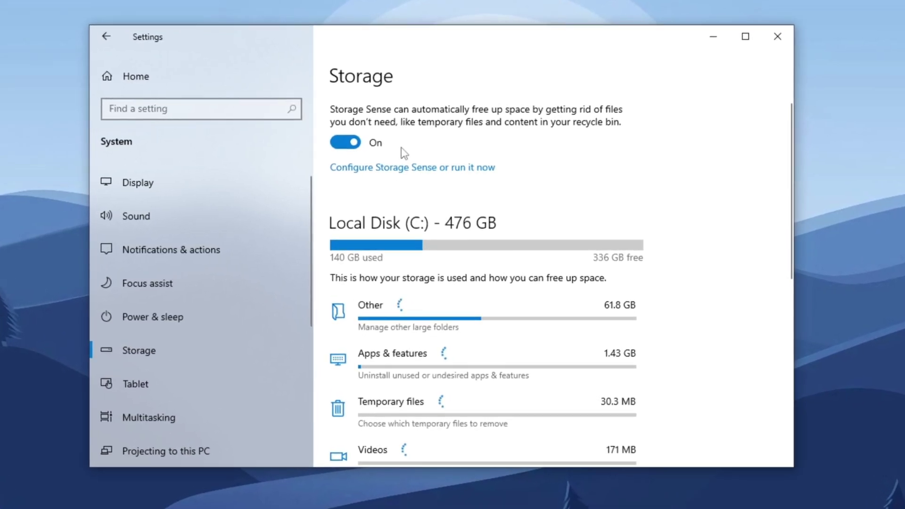
# - Tick Delivery Optimization Files among the temporary files and remove the selected files
pyautogui.scroll(-2, 403, 154)
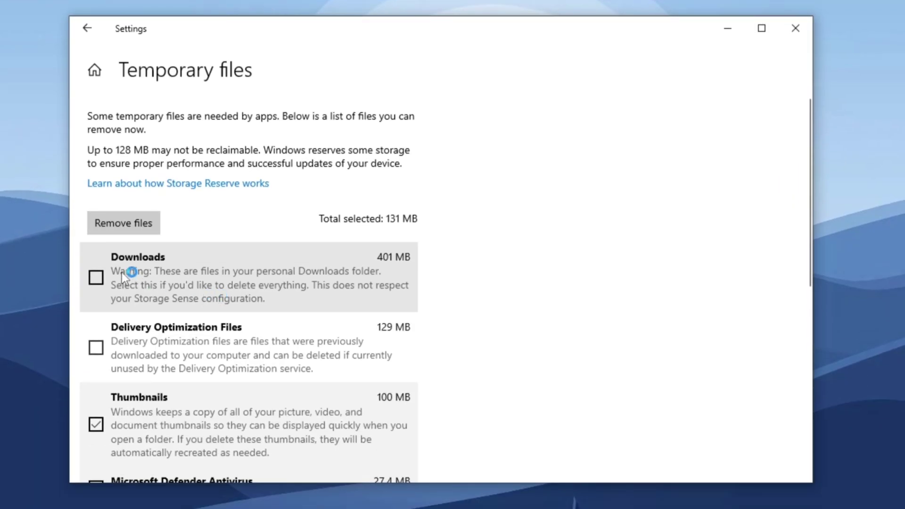
pyautogui.scroll(-3, 122, 272)
pyautogui.click(121, 277)
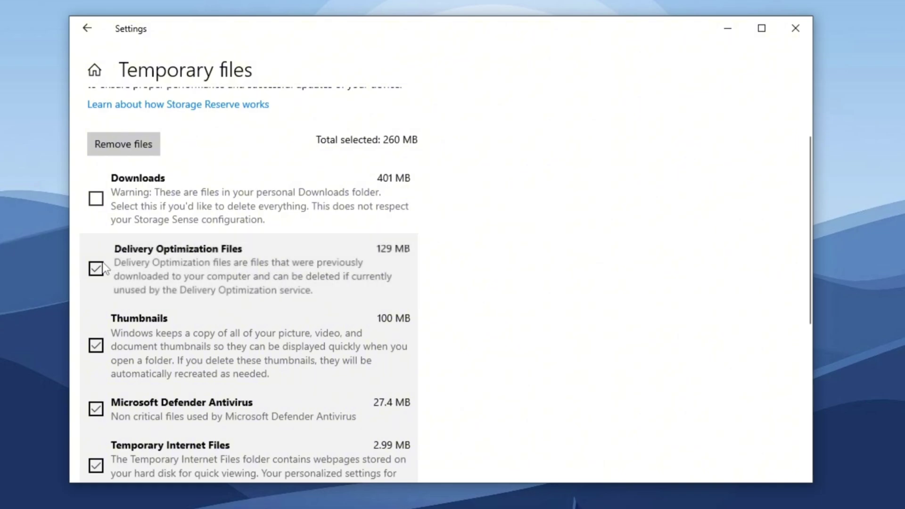
pyautogui.scroll(-1, 122, 277)
pyautogui.scroll(-1, 121, 276)
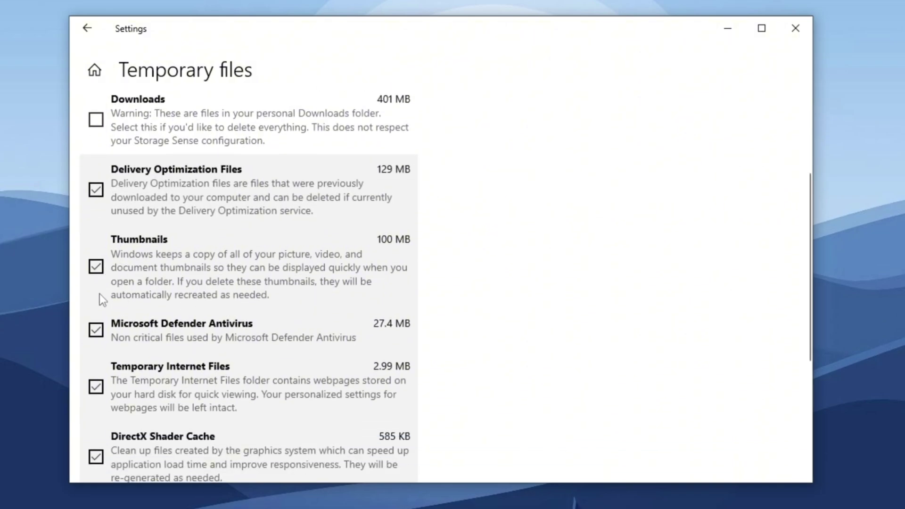
pyautogui.scroll(-3, 104, 290)
pyautogui.scroll(5, 113, 212)
pyautogui.click(123, 143)
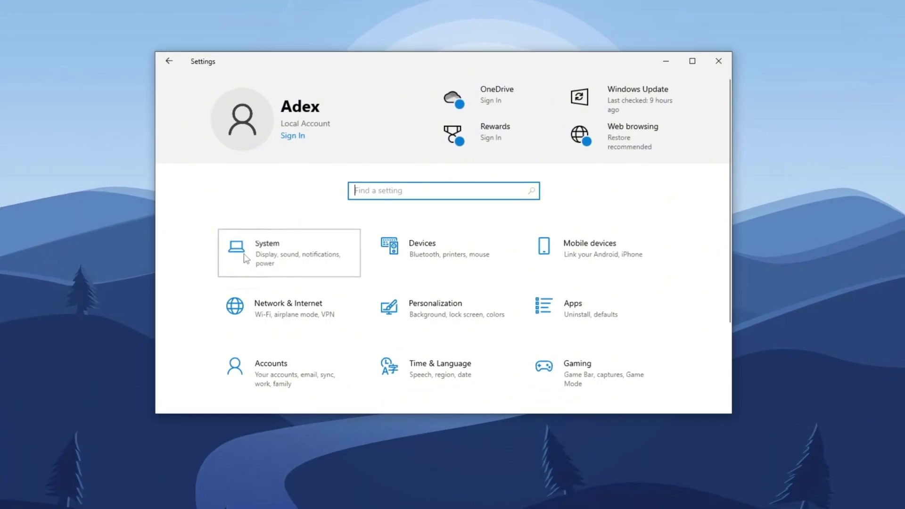
# - Confirm Share across devices and Enable Remote Desktop are both Off in System settings
pyautogui.click(238, 249)
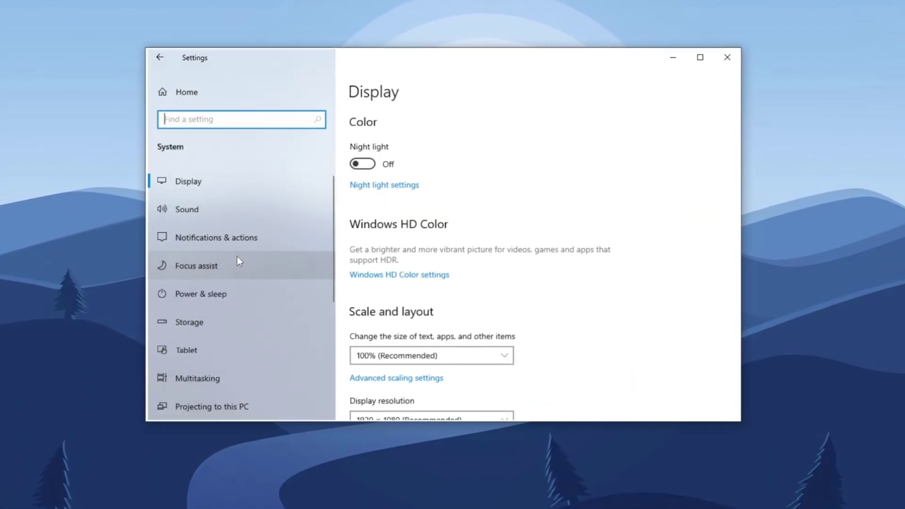
pyautogui.scroll(-3, 236, 261)
pyautogui.click(202, 326)
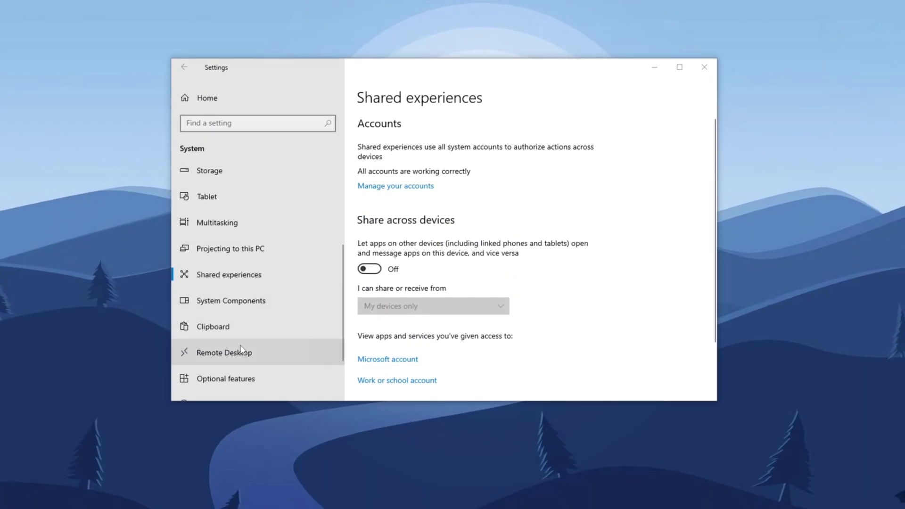
pyautogui.click(241, 349)
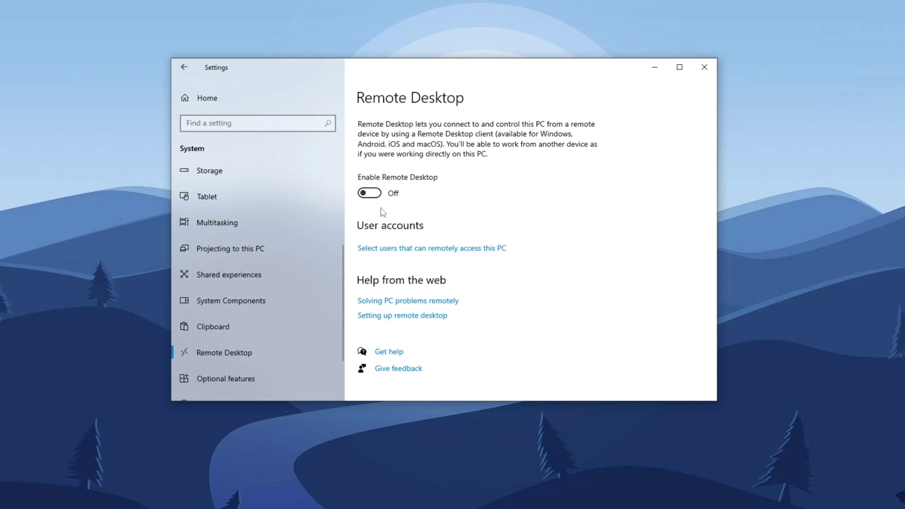
pyautogui.scroll(-3, 265, 240)
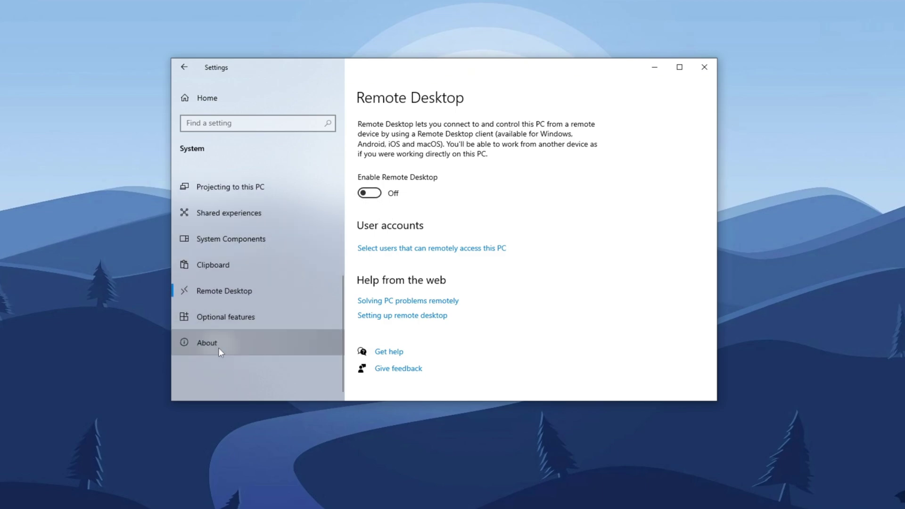
pyautogui.click(219, 347)
pyautogui.scroll(-5, 458, 283)
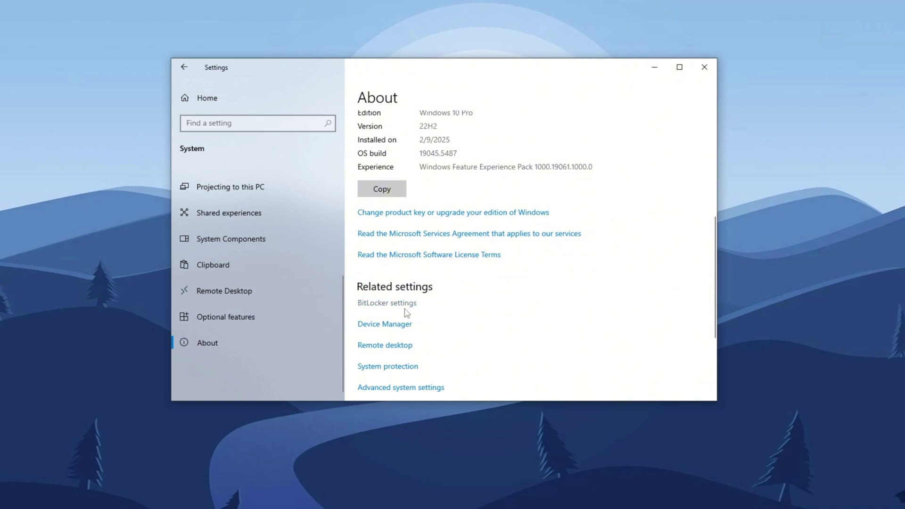
pyautogui.click(380, 382)
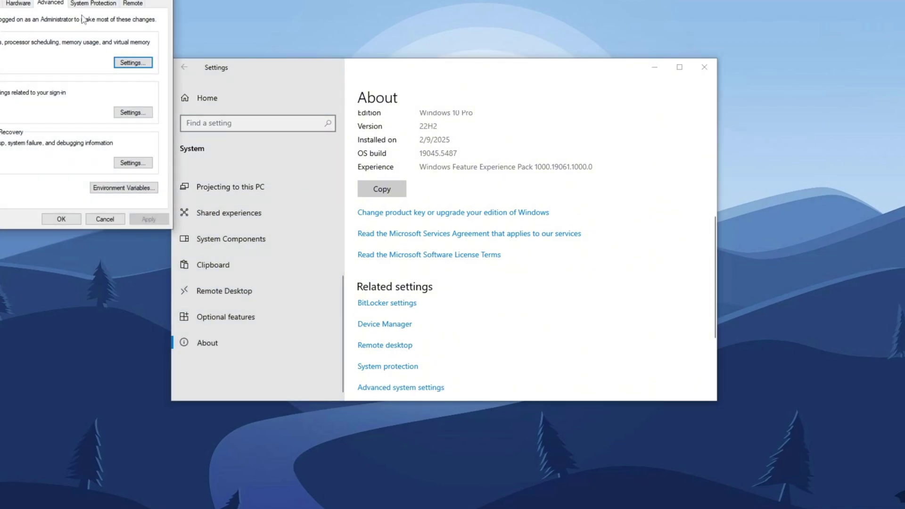
pyautogui.moveTo(84, 20); pyautogui.dragTo(477, 123)
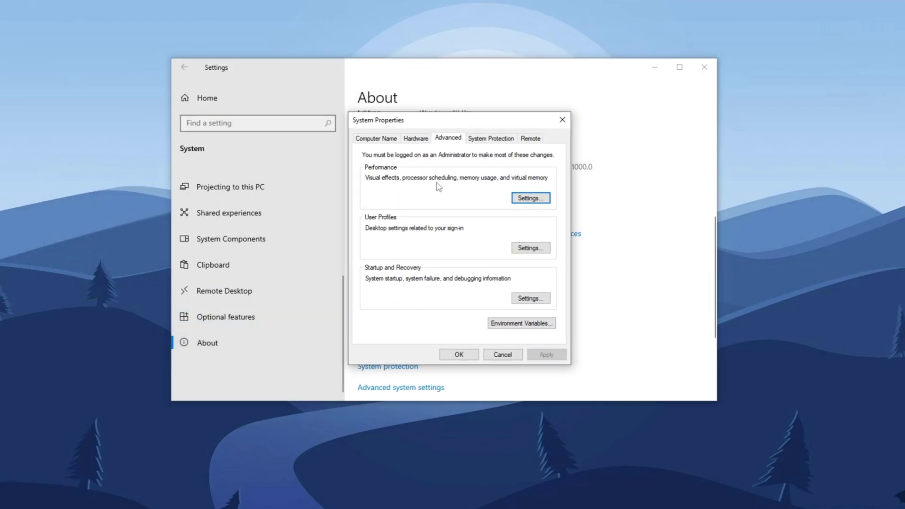
pyautogui.click(530, 198)
pyautogui.moveTo(474, 159); pyautogui.dragTo(438, 89)
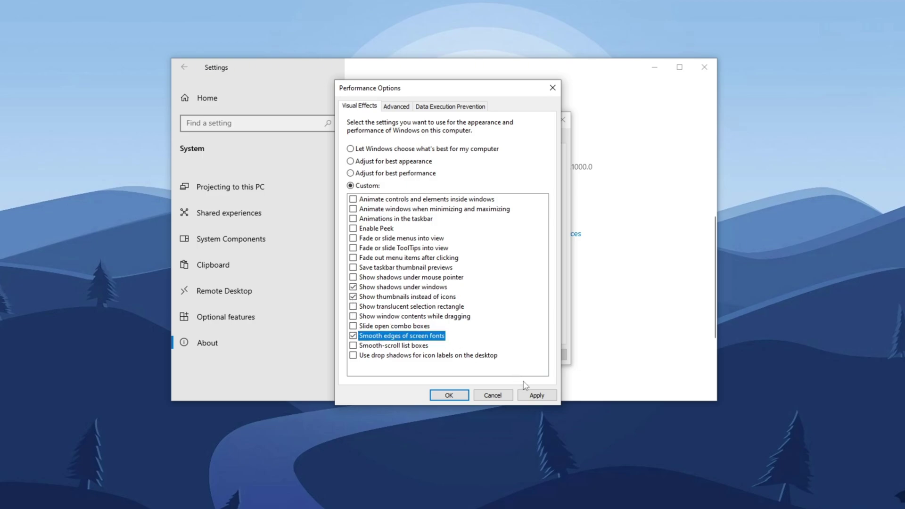
pyautogui.click(397, 106)
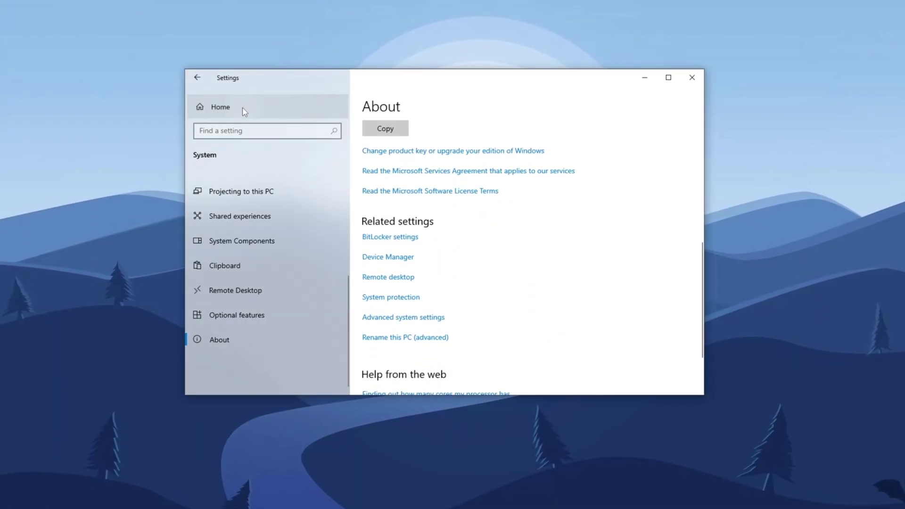
# - Verify Gaming settings show Game Bar off and Game Mode on, then return to Settings home
pyautogui.click(226, 107)
pyautogui.scroll(-3, 627, 316)
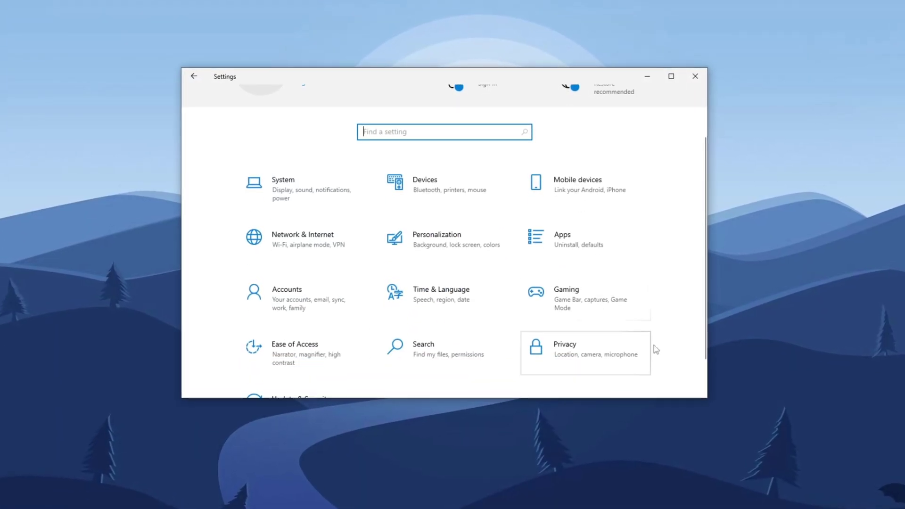
pyautogui.click(578, 303)
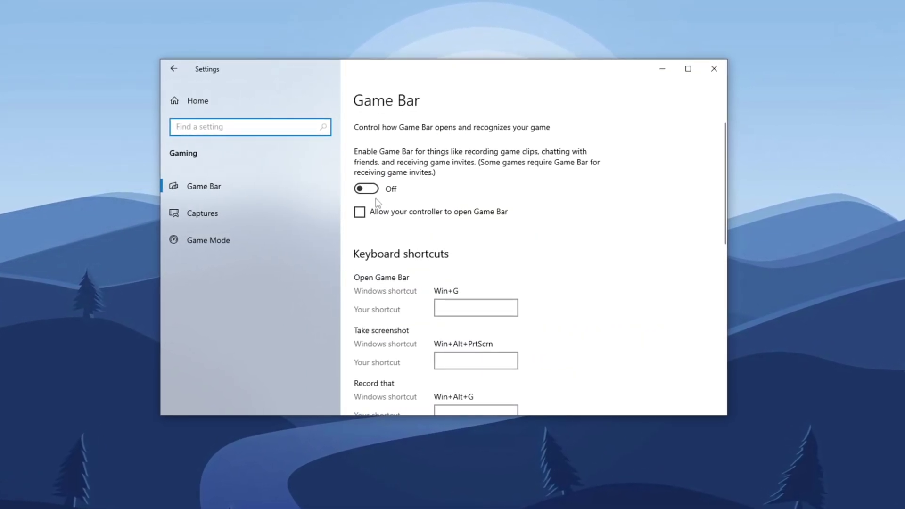
pyautogui.click(295, 251)
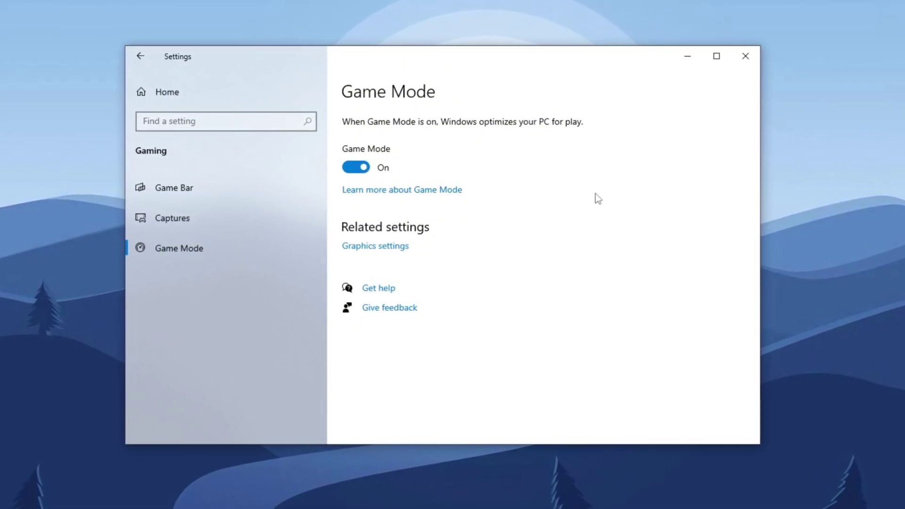
pyautogui.click(210, 96)
# - Open Privacy > General and confirm every privacy toggle is off
pyautogui.scroll(-3, 475, 324)
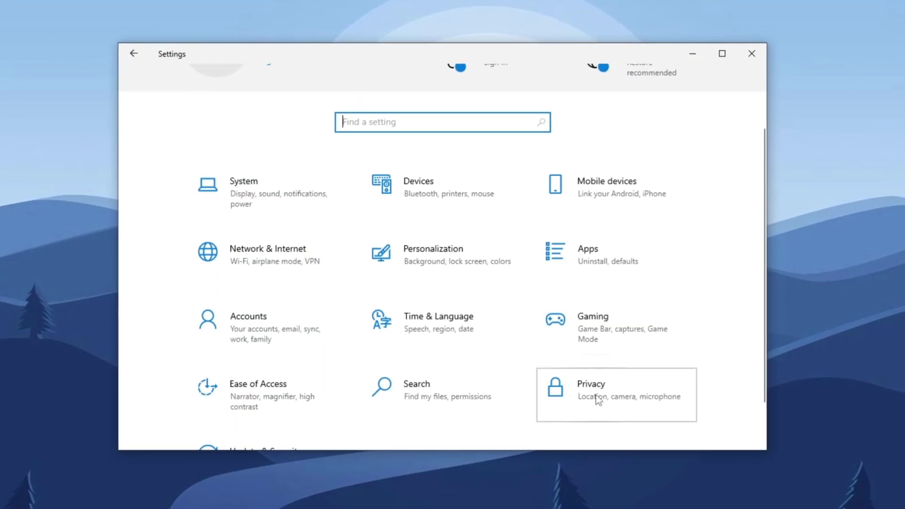
pyautogui.click(595, 402)
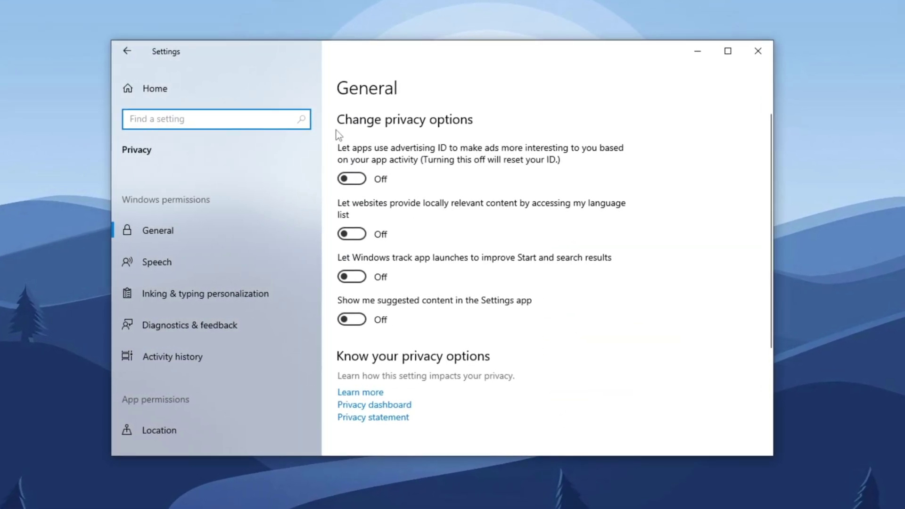
pyautogui.scroll(-3, 361, 156)
pyautogui.scroll(3, 377, 179)
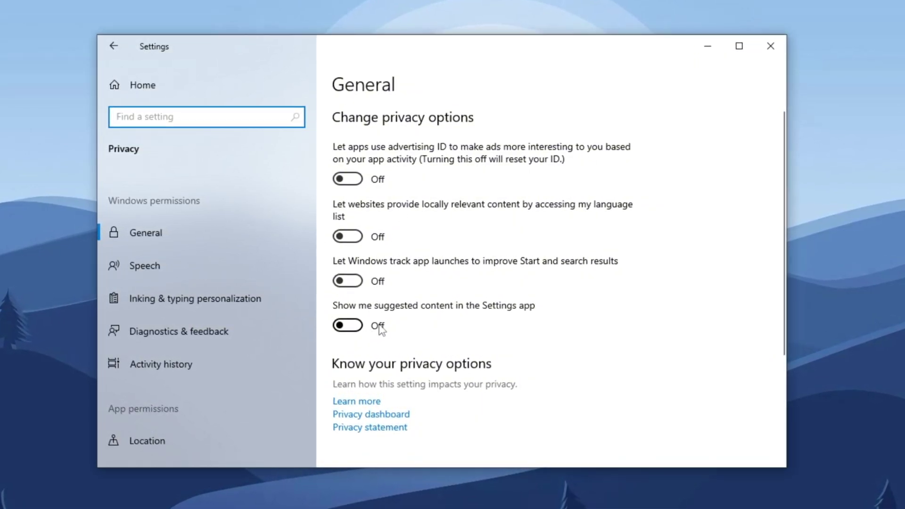
pyautogui.scroll(-7, 206, 328)
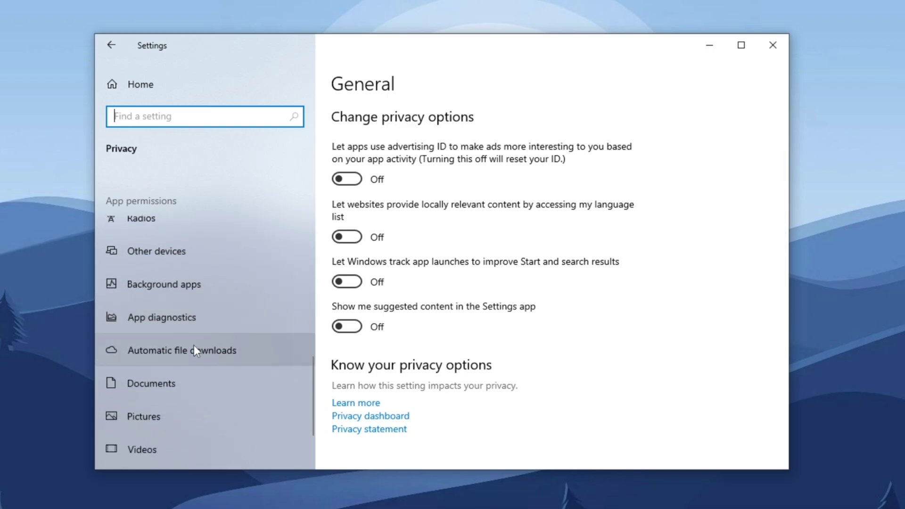
# - Review the Background apps list and confirm every app is turned off
pyautogui.click(180, 286)
pyautogui.scroll(-12, 491, 188)
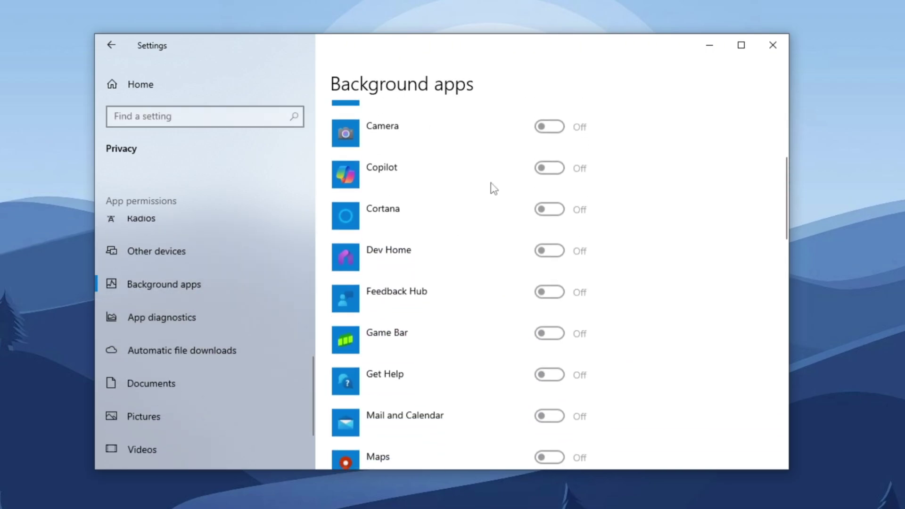
pyautogui.scroll(5, 469, 313)
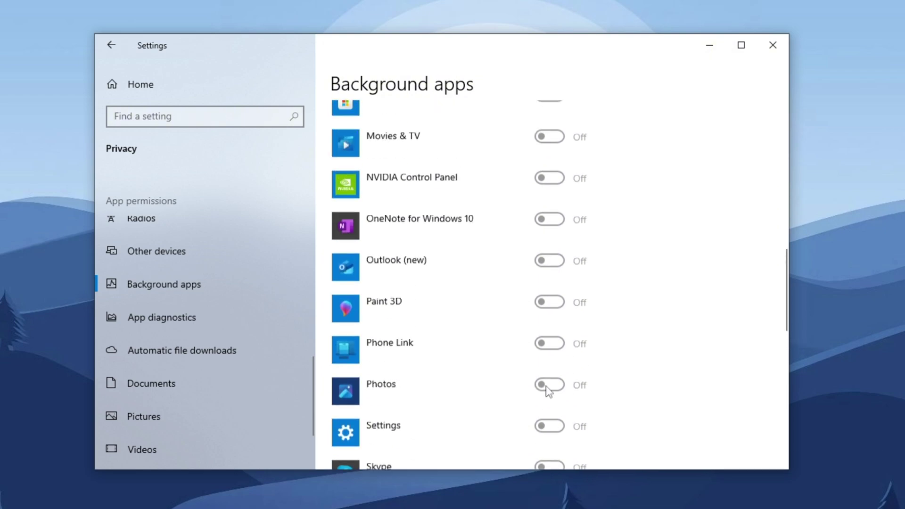
pyautogui.scroll(-1, 421, 259)
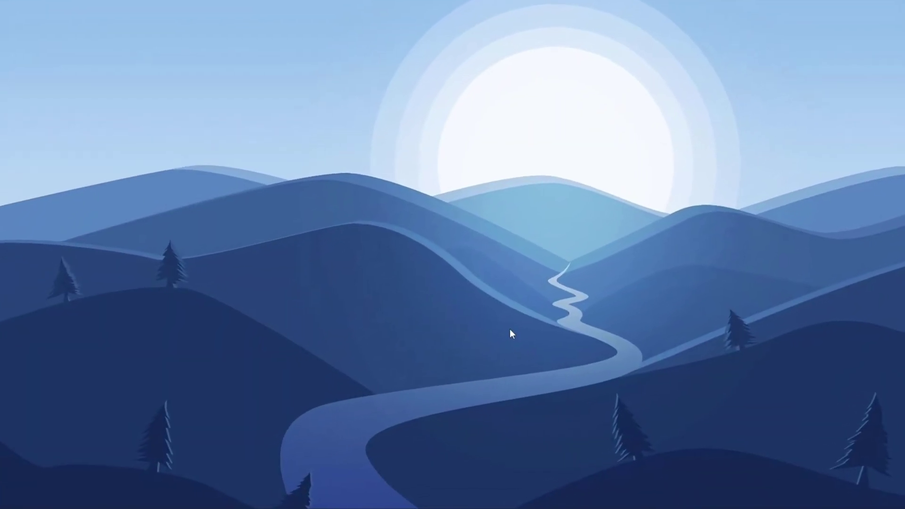
# - Search Start for 'apps' and browse the Apps & features list
pyautogui.press('super')
pyautogui.write('apps')
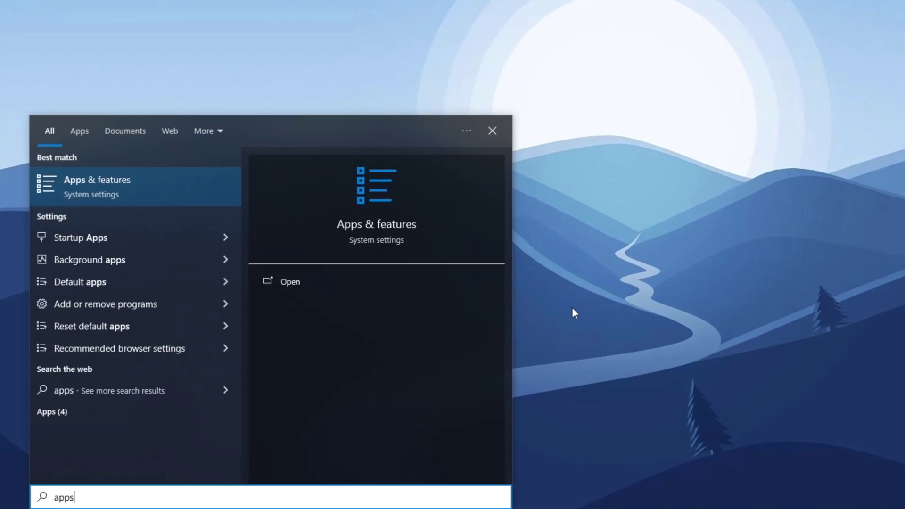
pyautogui.press('Return')
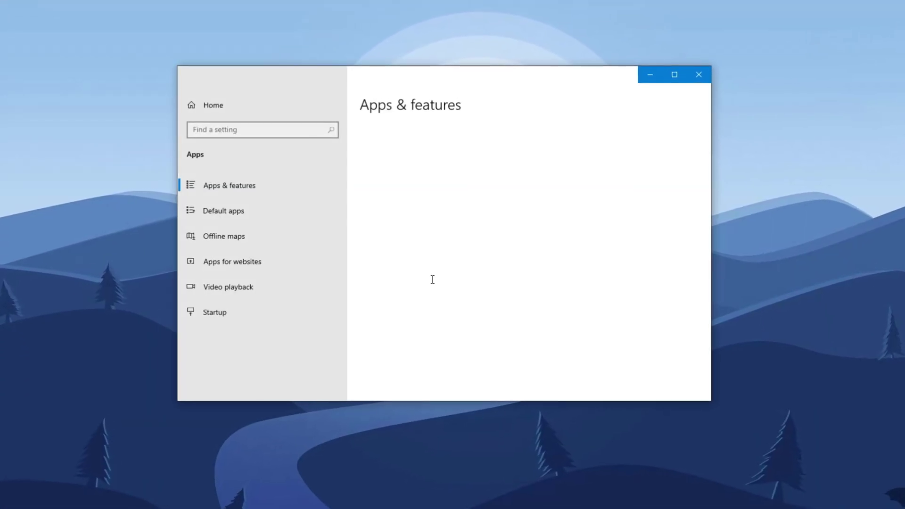
pyautogui.scroll(-5, 523, 226)
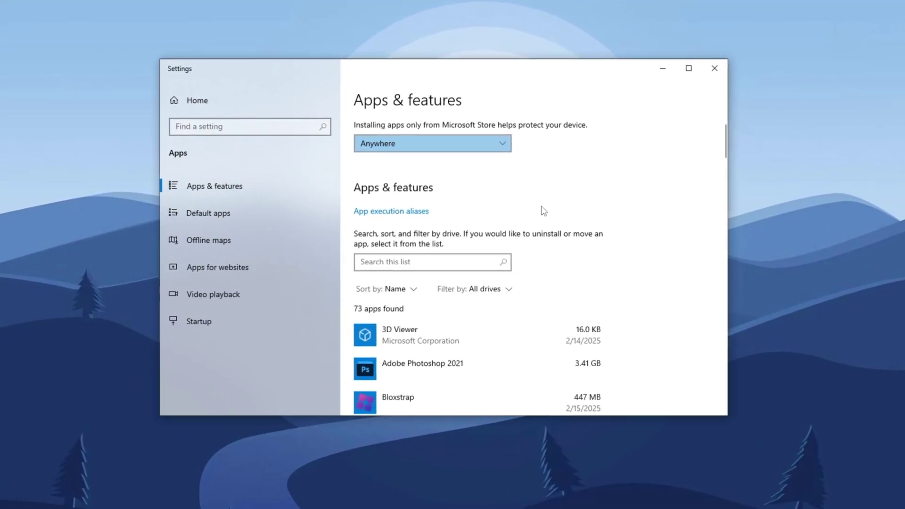
pyautogui.scroll(-6, 518, 248)
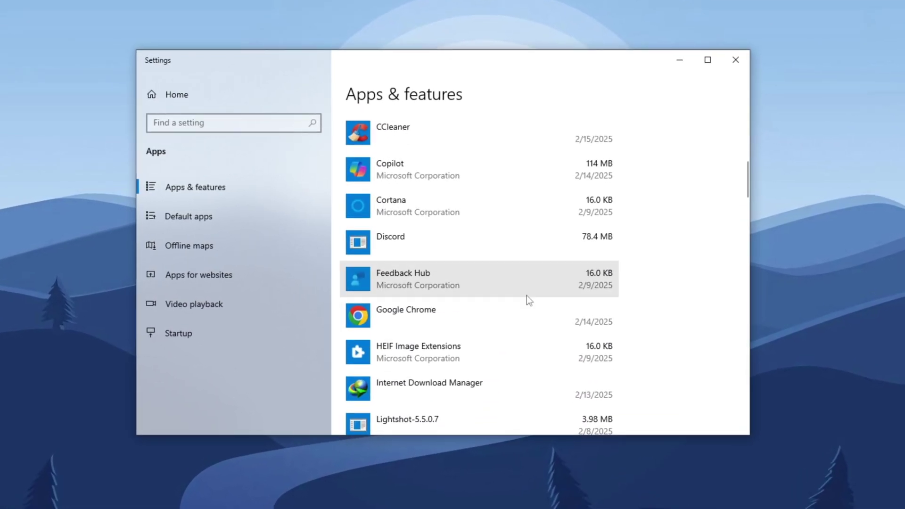
pyautogui.scroll(-3, 481, 273)
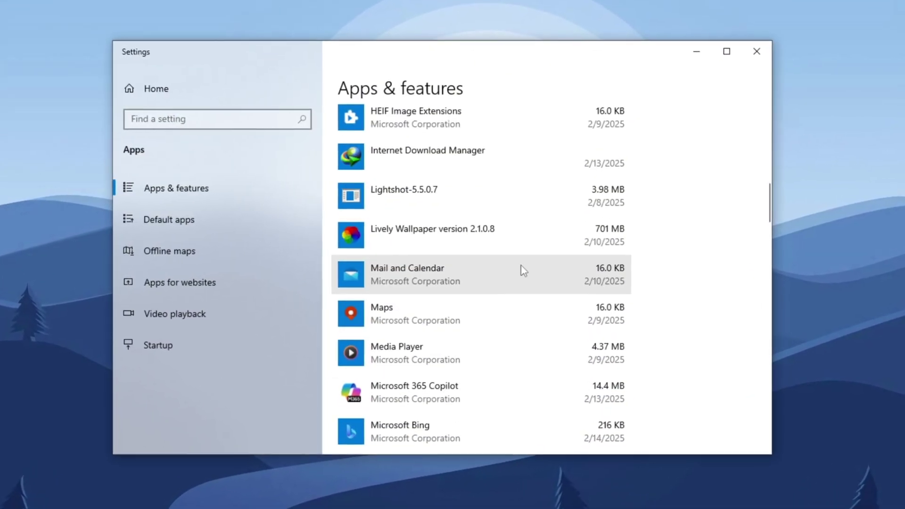
pyautogui.scroll(-2, 460, 352)
pyautogui.scroll(6, 430, 414)
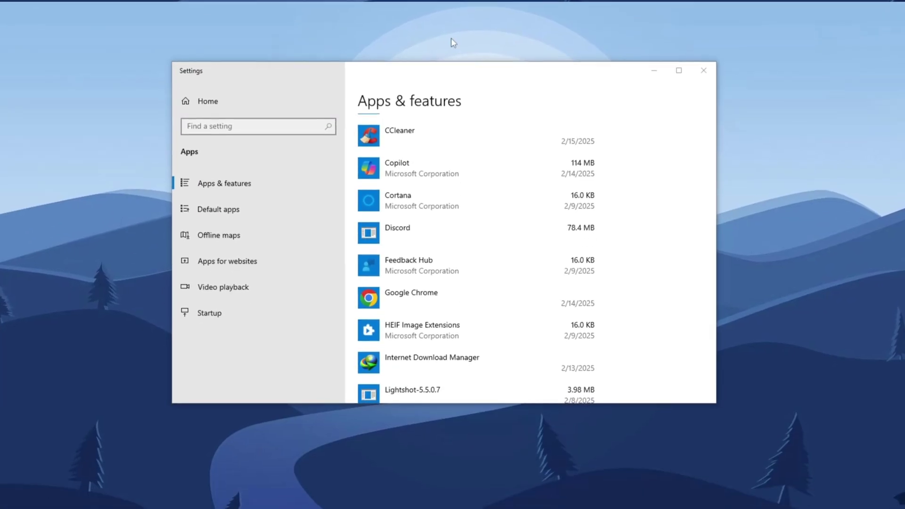
# - Turn off Allow downloads from other PCs in Update & Security > Delivery Optimization
pyautogui.click(241, 97)
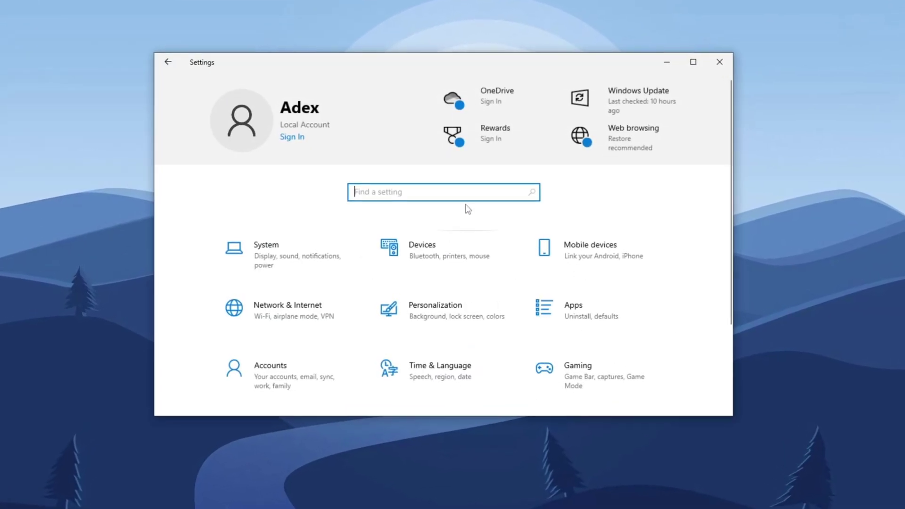
pyautogui.scroll(-2, 406, 342)
pyautogui.click(268, 384)
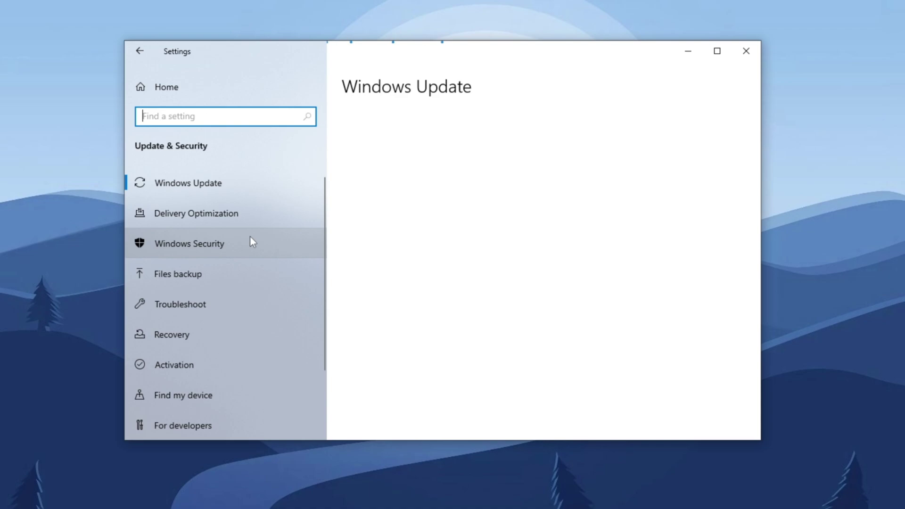
pyautogui.click(193, 215)
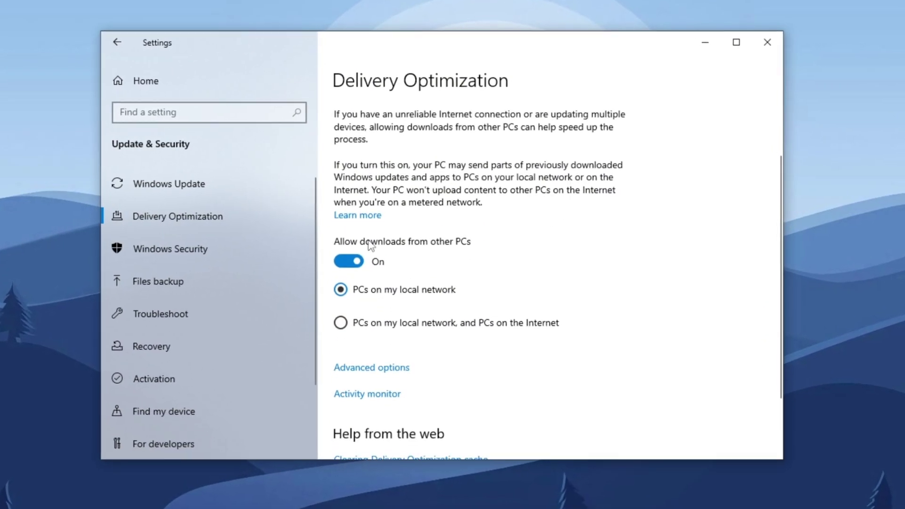
pyautogui.click(351, 261)
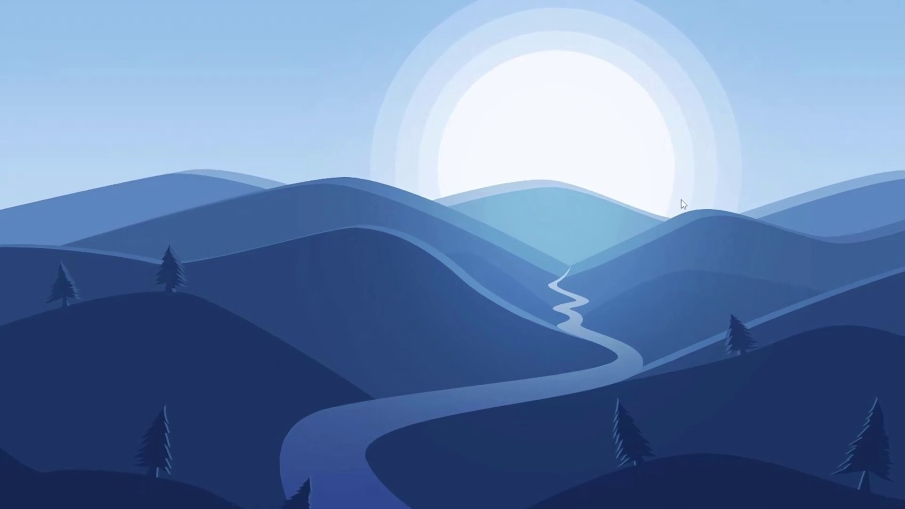
# - Search Start for 'core' and open the Core isolation page
pyautogui.press('super')
pyautogui.write('core')
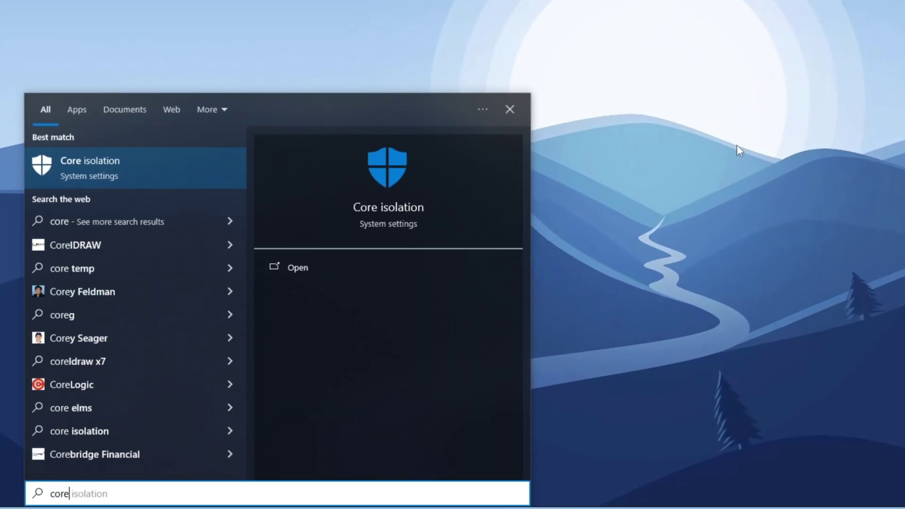
pyautogui.press('Return')
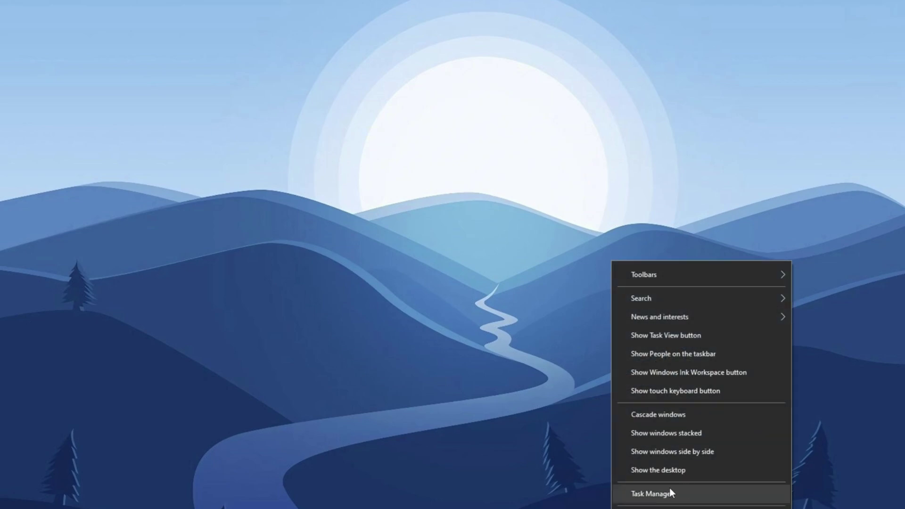
# - Review Task Manager's Startup list and select the disabled CCleaner entry
pyautogui.click(649, 493)
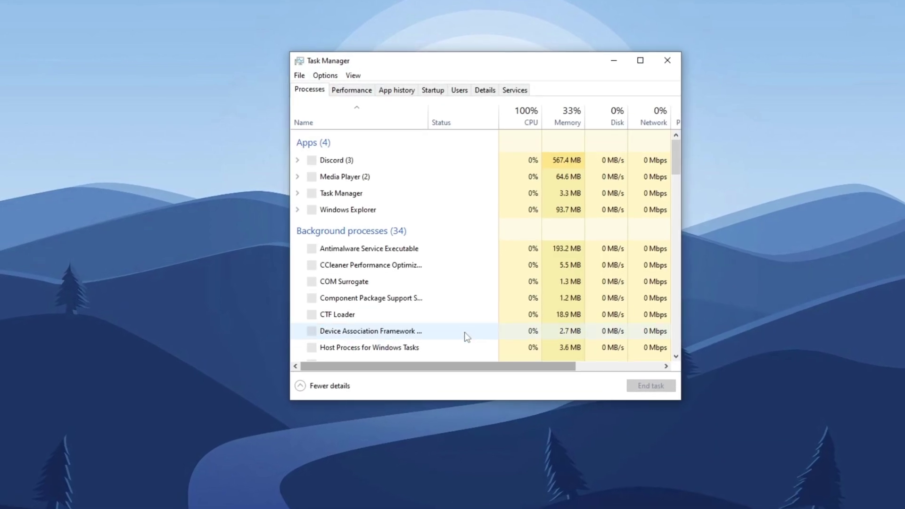
pyautogui.click(433, 90)
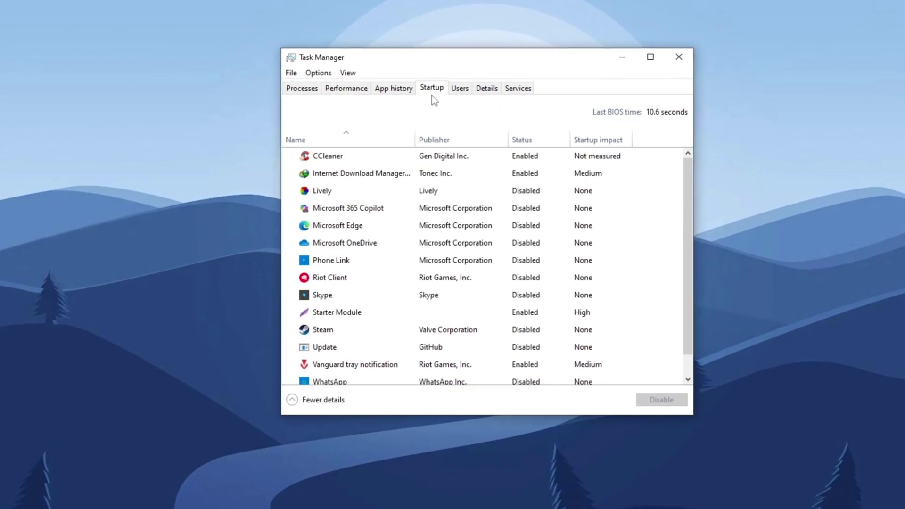
pyautogui.scroll(-1, 468, 235)
pyautogui.scroll(1, 481, 268)
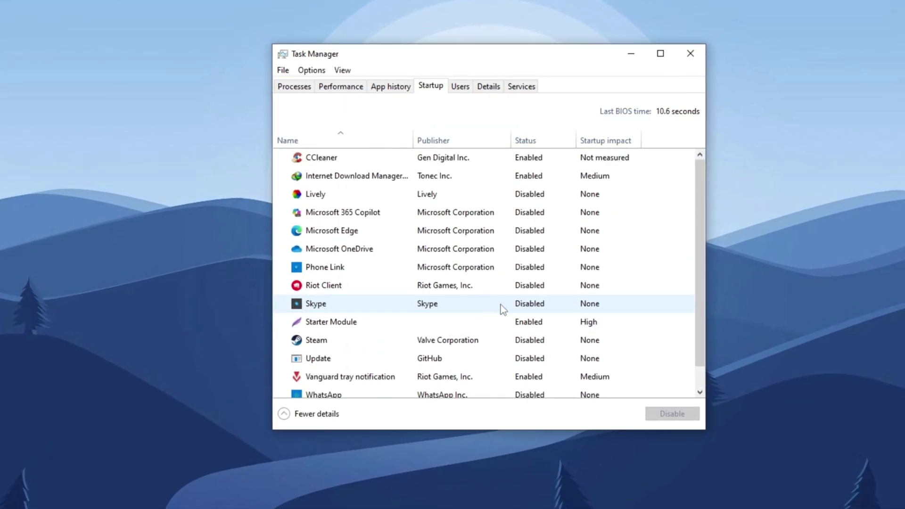
pyautogui.scroll(-1, 454, 332)
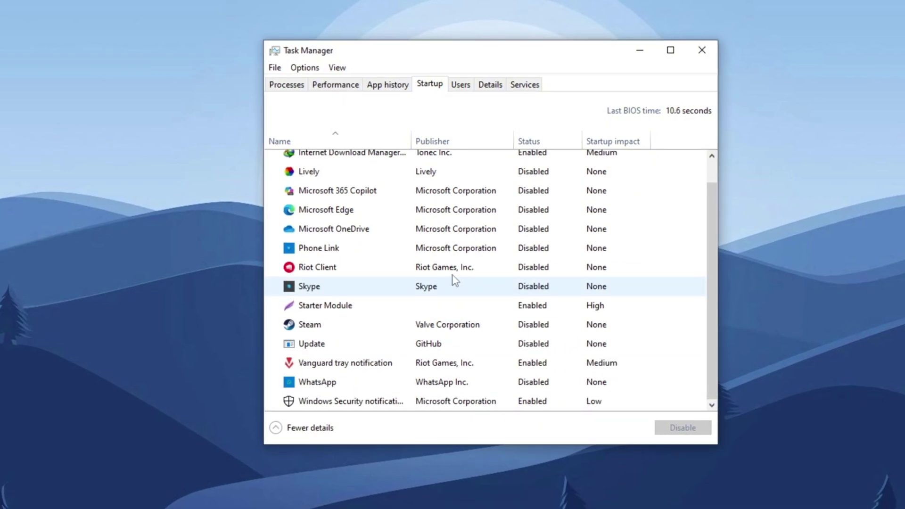
pyautogui.scroll(1, 460, 351)
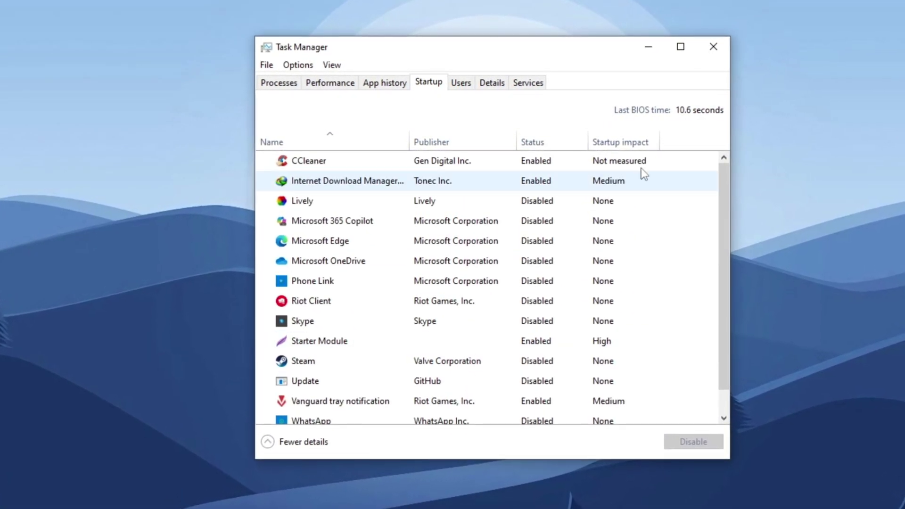
pyautogui.click(479, 160)
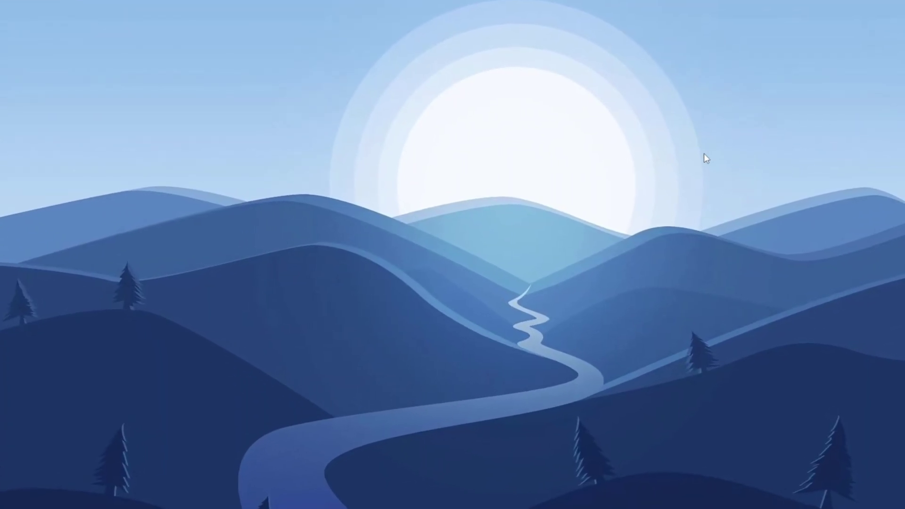
# - Open System Configuration by running msconfig from the Run box
pyautogui.press('super+r')
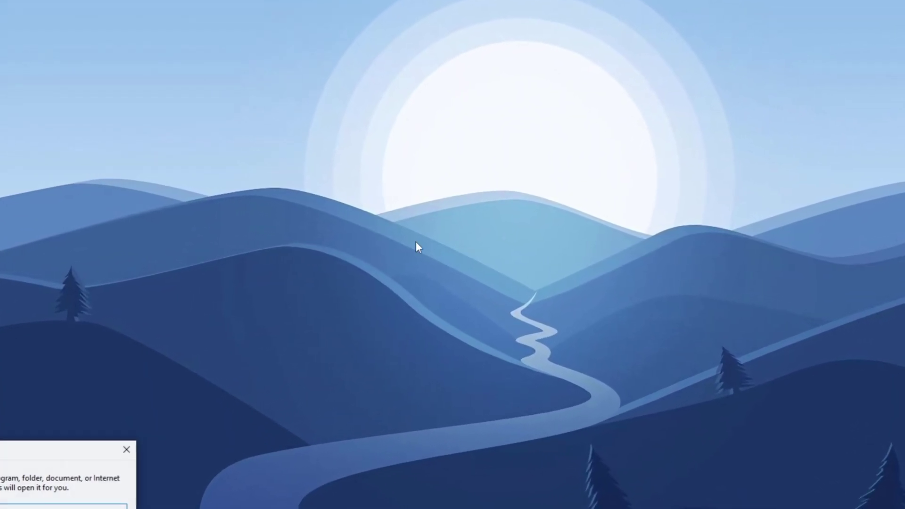
pyautogui.moveTo(28, 453); pyautogui.dragTo(522, 81)
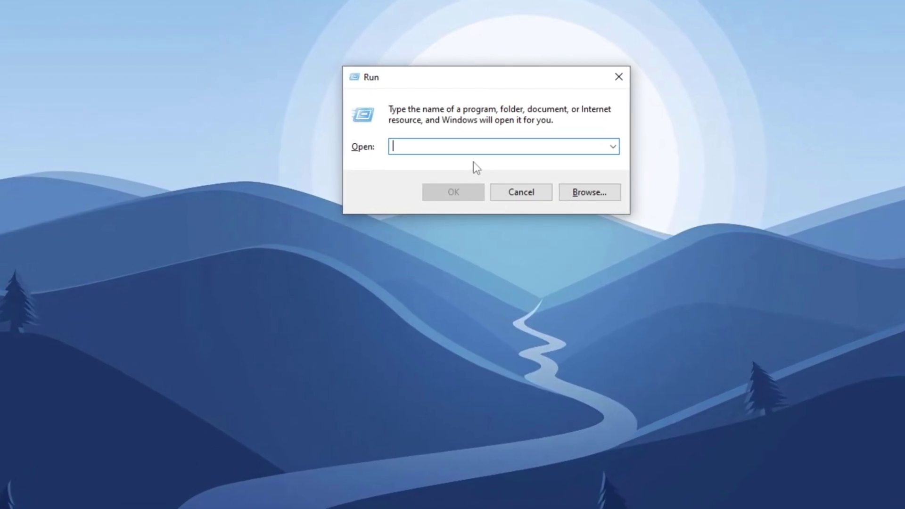
pyautogui.write('msconfig')
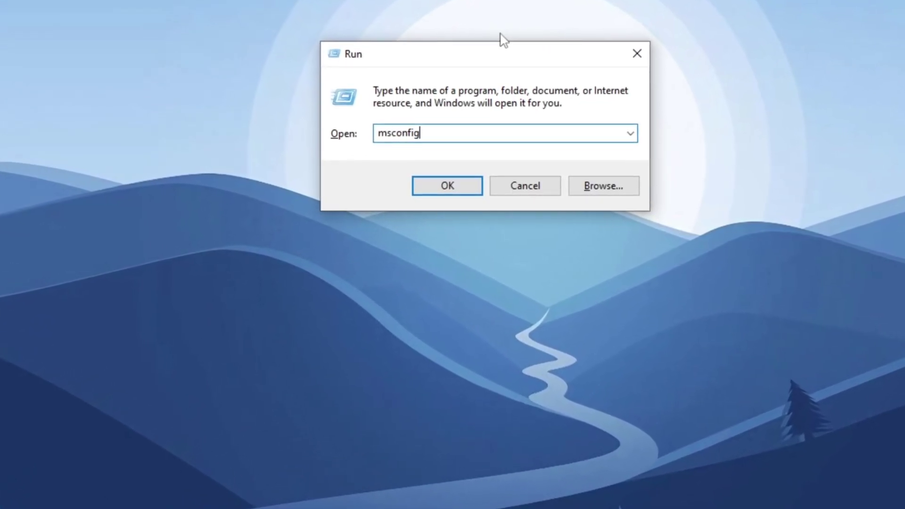
pyautogui.press('Return')
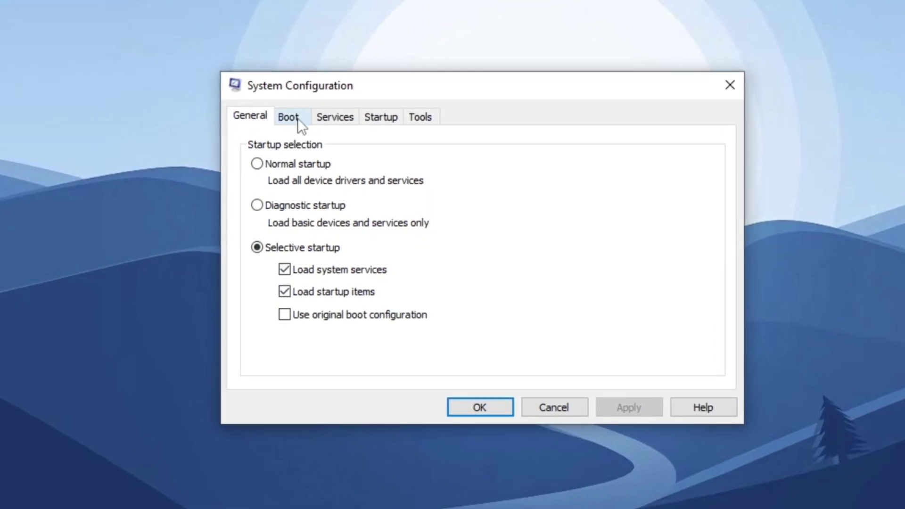
# - Limit boot to 4 processors in Boot > Advanced options and save the configuration
pyautogui.click(298, 118)
pyautogui.click(302, 249)
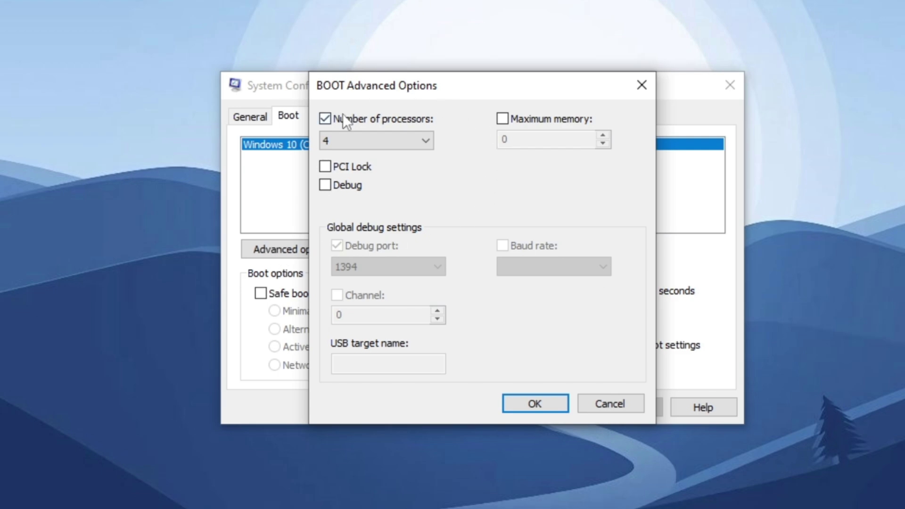
pyautogui.click(323, 120)
pyautogui.click(324, 119)
pyautogui.click(422, 133)
pyautogui.click(423, 191)
pyautogui.click(545, 406)
pyautogui.click(644, 404)
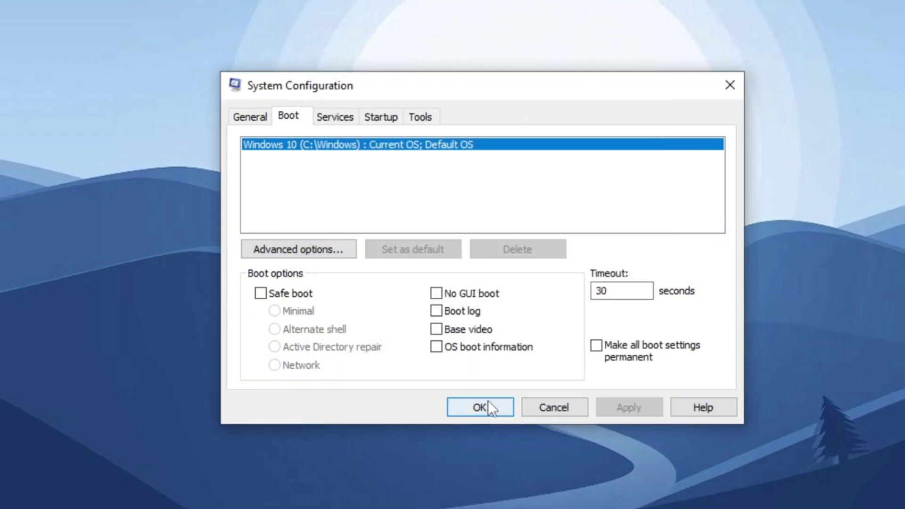
pyautogui.click(488, 404)
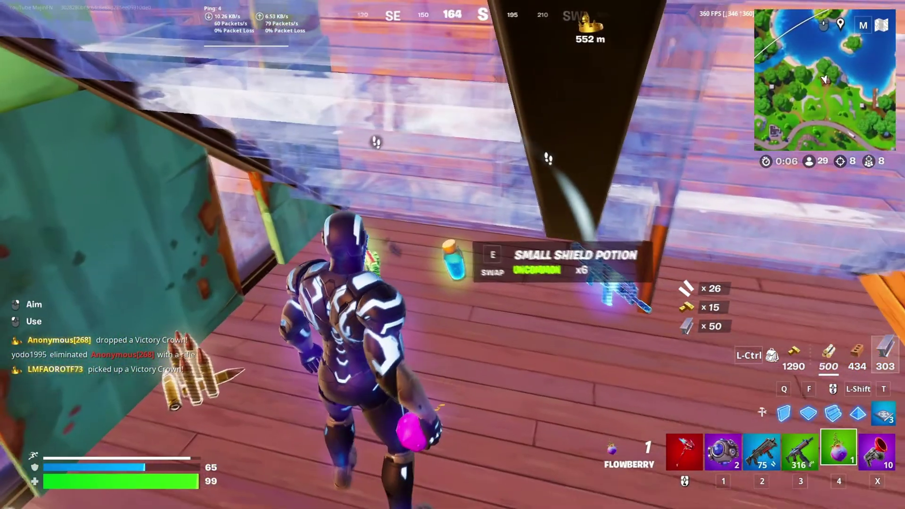
# - Eat a Flowberry for shield, enter the wooden house, and build walls and ramps
pyautogui.click(452, 255)
pyautogui.press('x')
pyautogui.click(452, 255)
pyautogui.press('e')
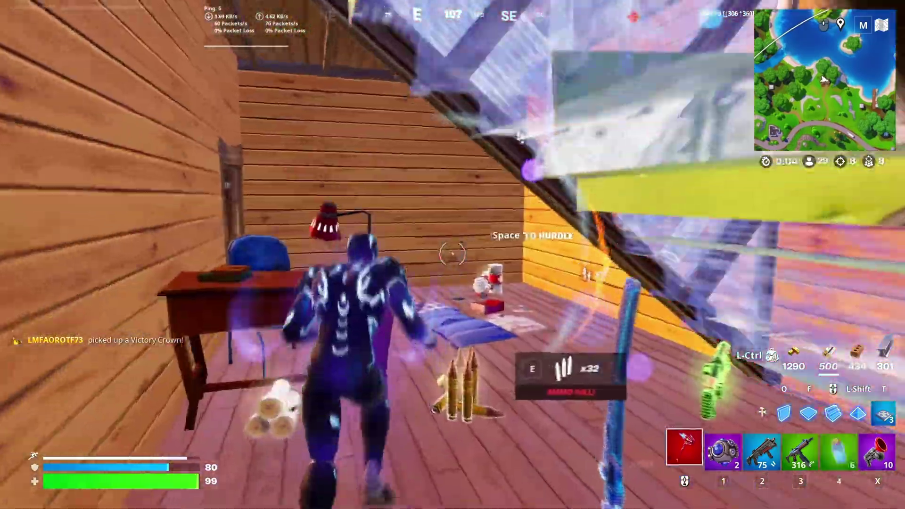
pyautogui.press('q')
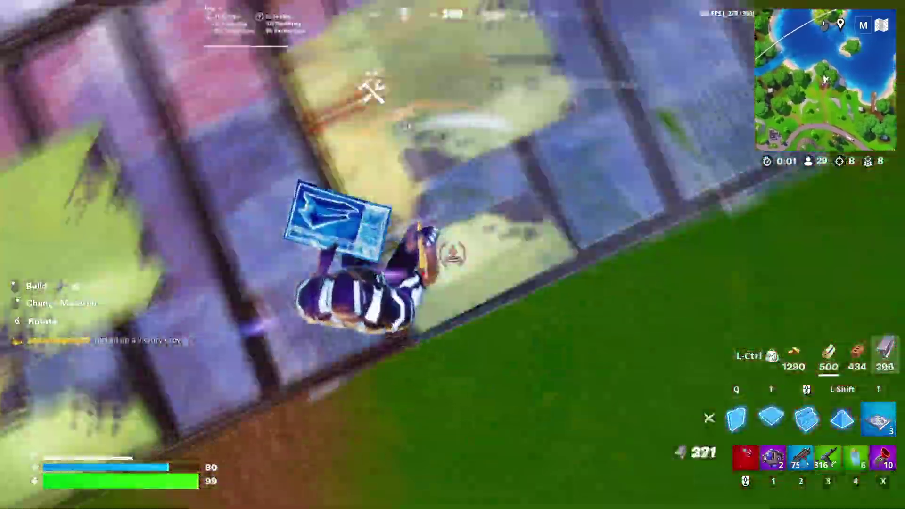
pyautogui.click(453, 255)
pyautogui.click(453, 255)
pyautogui.click(453, 255)
# - Swap the shockwave grenade and launcher slots, then fire on the enemy near the log house
pyautogui.press('3')
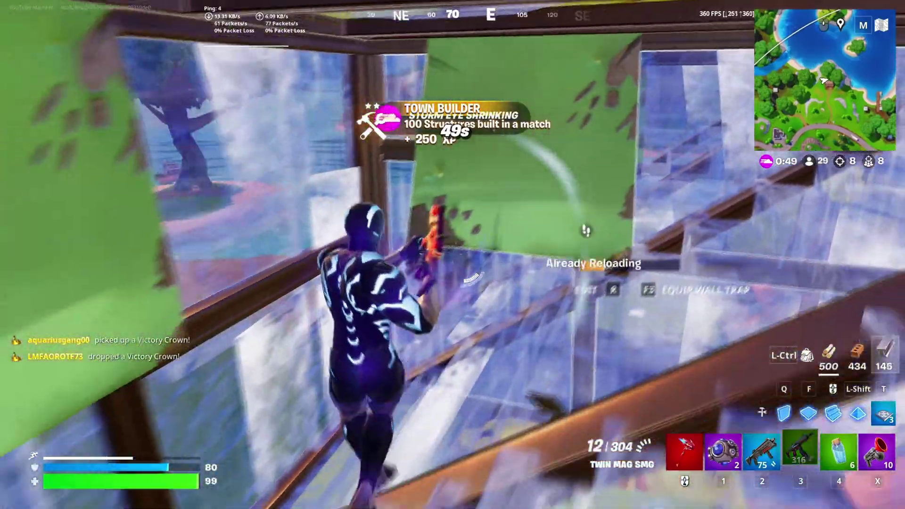
pyautogui.press('Tab')
pyautogui.moveTo(590, 360); pyautogui.dragTo(841, 360)
pyautogui.press('Tab')
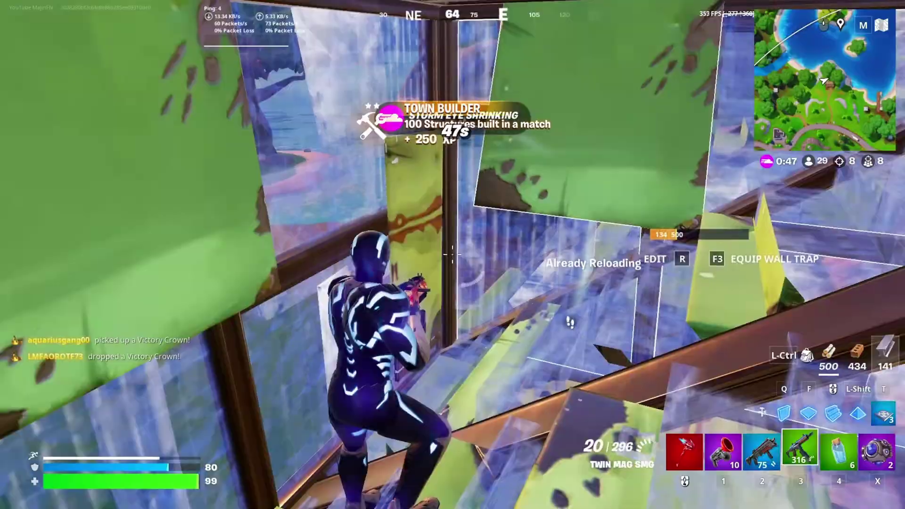
pyautogui.press('2')
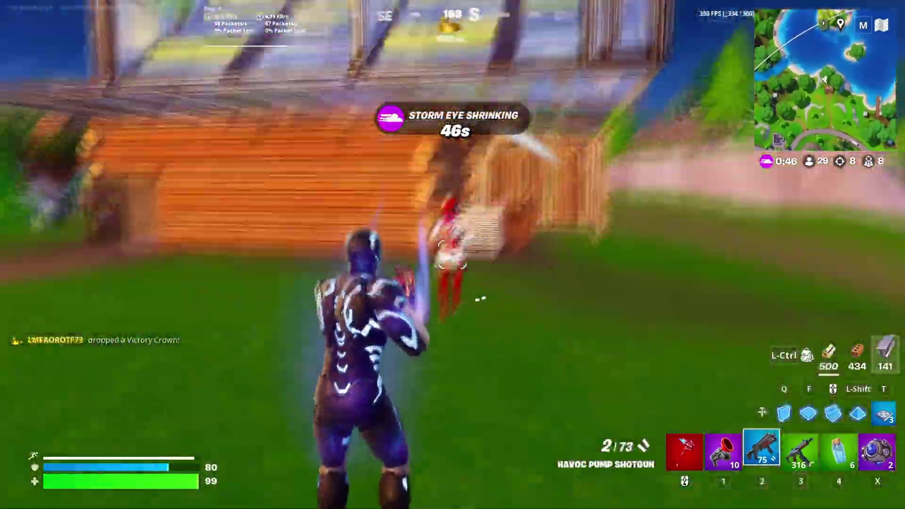
pyautogui.click(453, 255)
pyautogui.press('3')
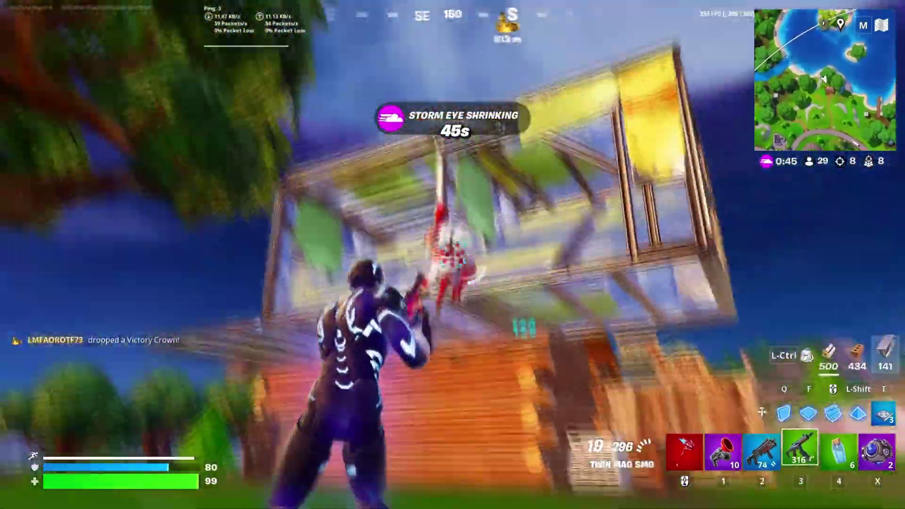
pyautogui.click(452, 255)
pyautogui.click(453, 254)
# - Box the knocked enemy in with a metal wall and floor, then shotgun them
pyautogui.press('q')
pyautogui.click(452, 254)
pyautogui.press('f')
pyautogui.click(453, 255)
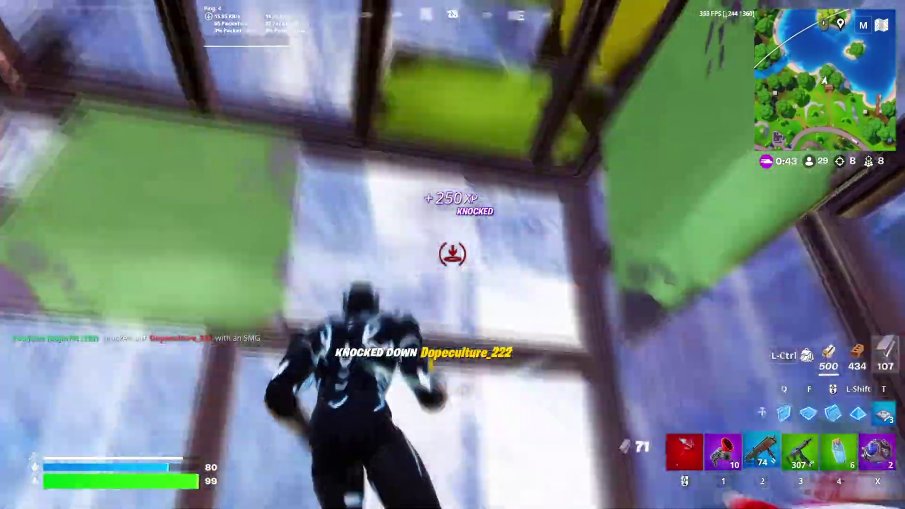
pyautogui.press('2')
pyautogui.click(453, 255)
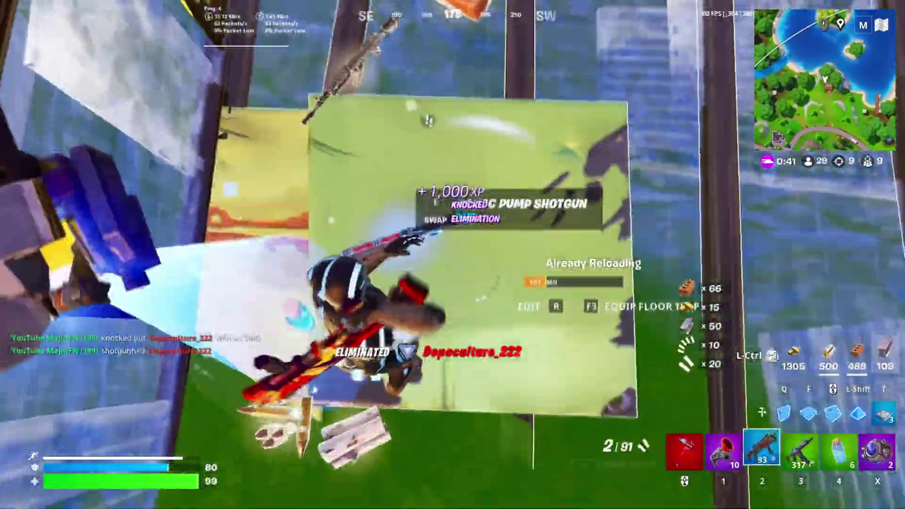
# - Switch between SMG and shotgun and shoot the next enemy
pyautogui.press('3')
pyautogui.press('2')
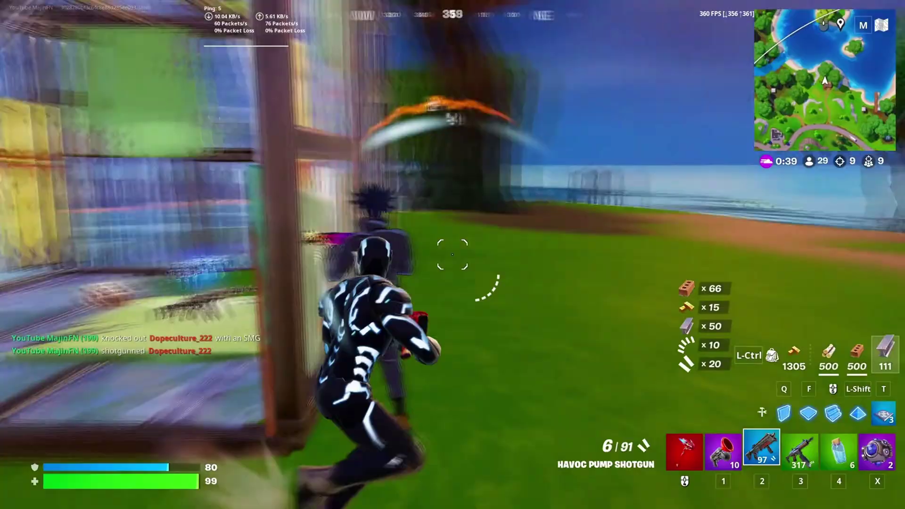
pyautogui.click(452, 255)
# - Wall and floor in the second knocked enemy, reload, and finish them with the shotgun
pyautogui.press('q')
pyautogui.click(453, 255)
pyautogui.press('f')
pyautogui.click(453, 254)
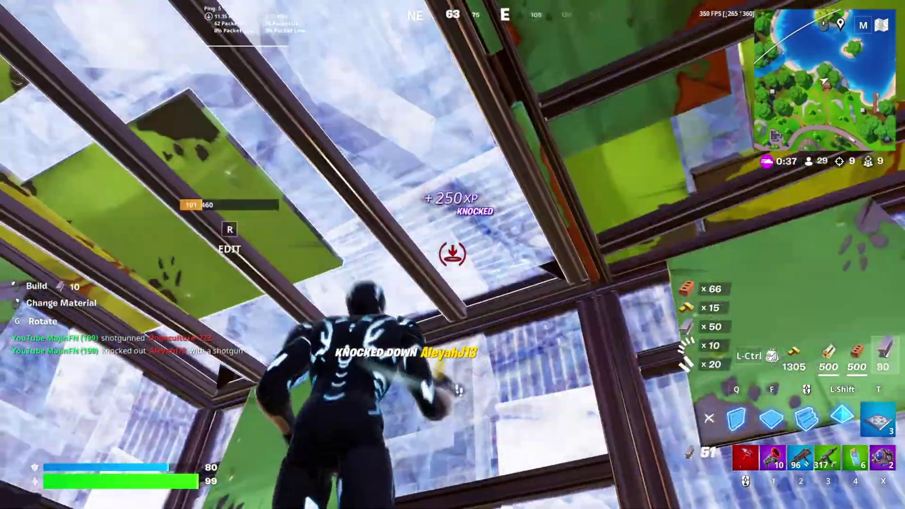
pyautogui.press('2')
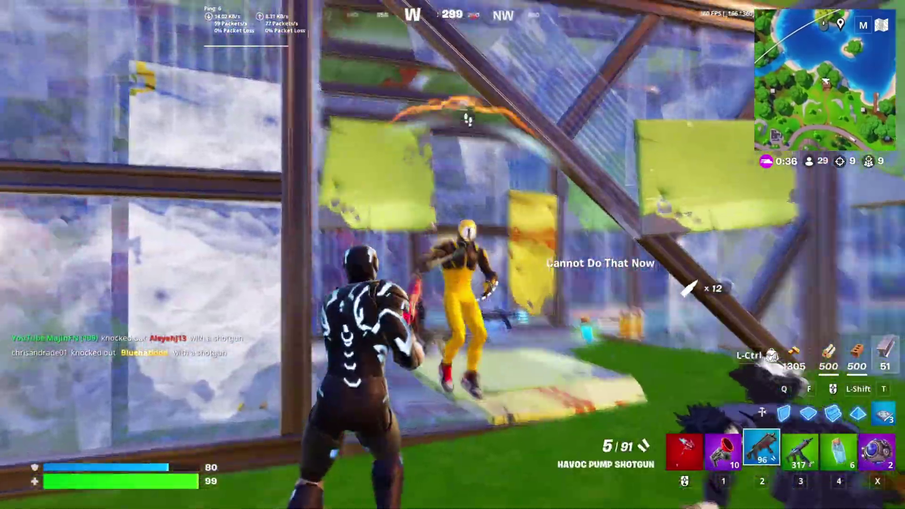
pyautogui.click(453, 254)
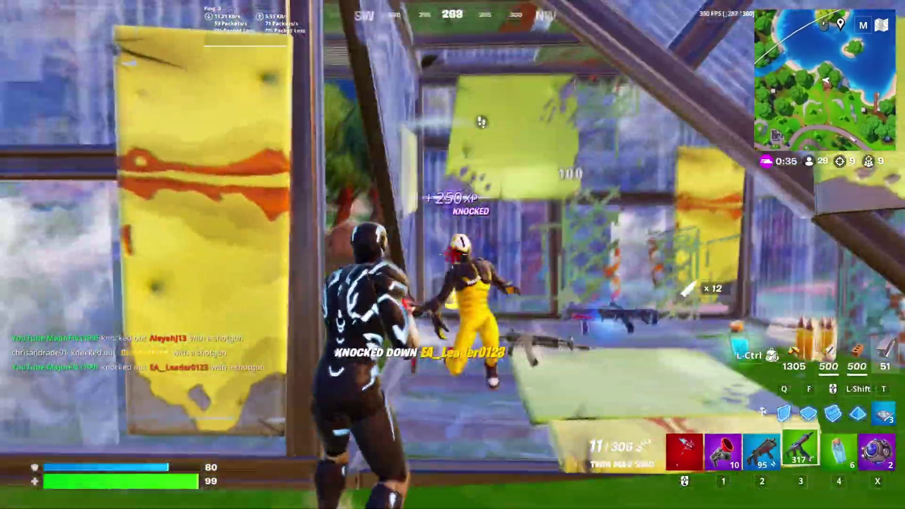
pyautogui.press('r')
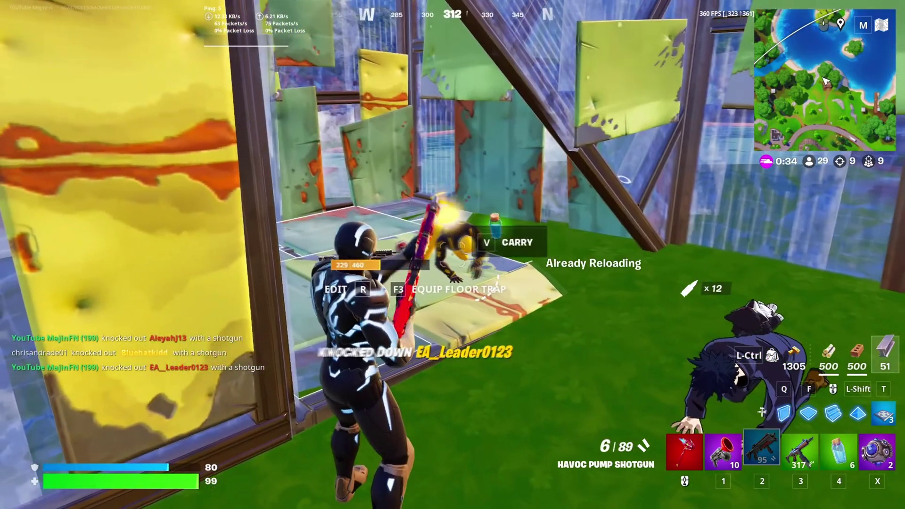
pyautogui.click(453, 254)
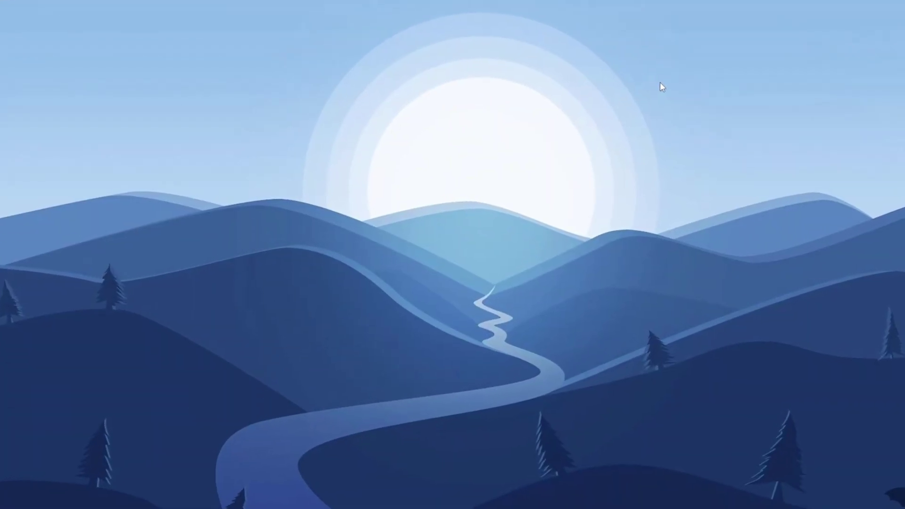
# - Run gpedit and open Turn off Power Throttling under Computer Configuration > Administrative Templates > System
pyautogui.press('super+r')
pyautogui.moveTo(53, 423); pyautogui.dragTo(460, 179)
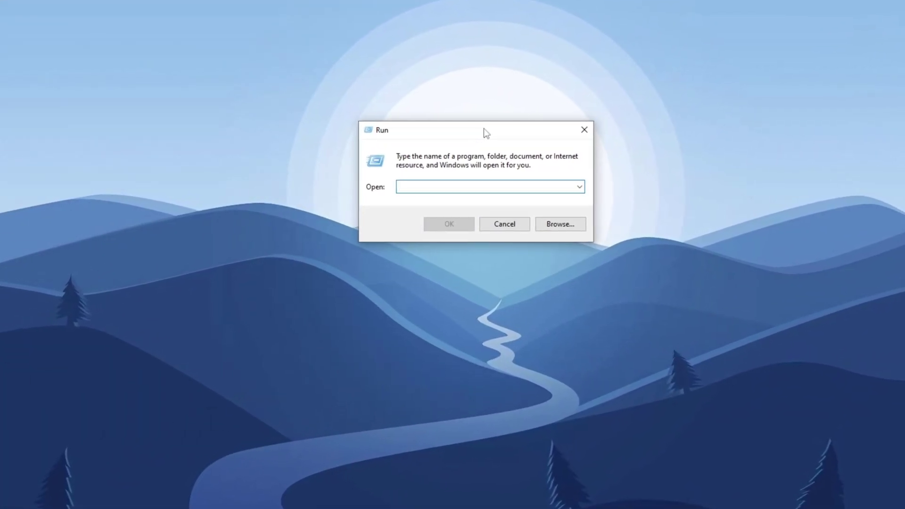
pyautogui.write('gpedit')
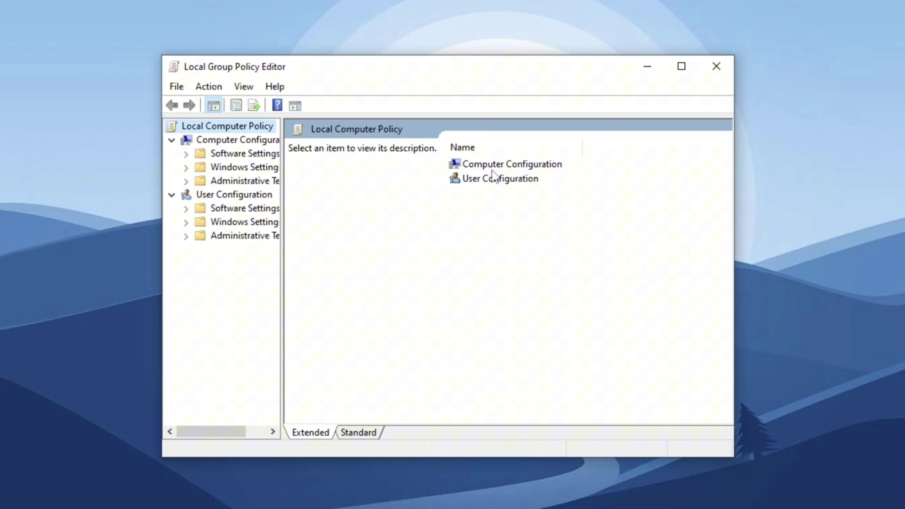
pyautogui.doubleClick(493, 165)
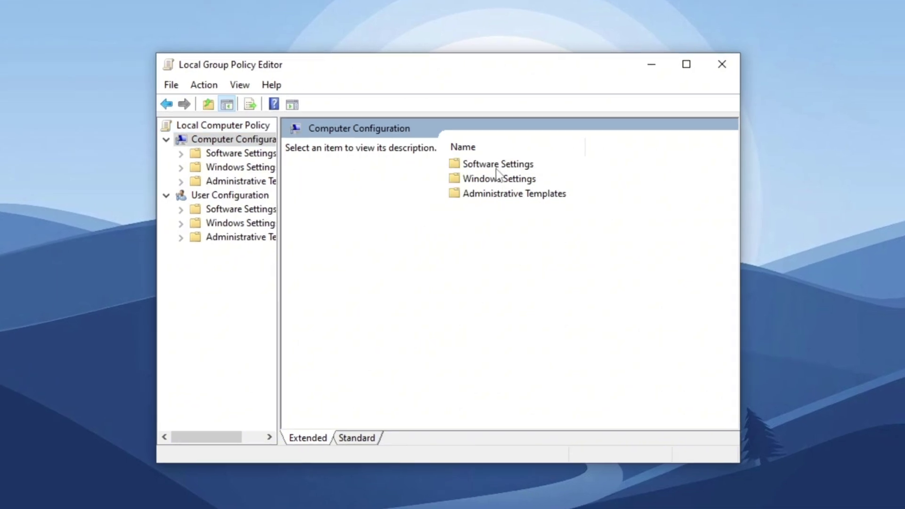
pyautogui.doubleClick(488, 195)
pyautogui.doubleClick(478, 279)
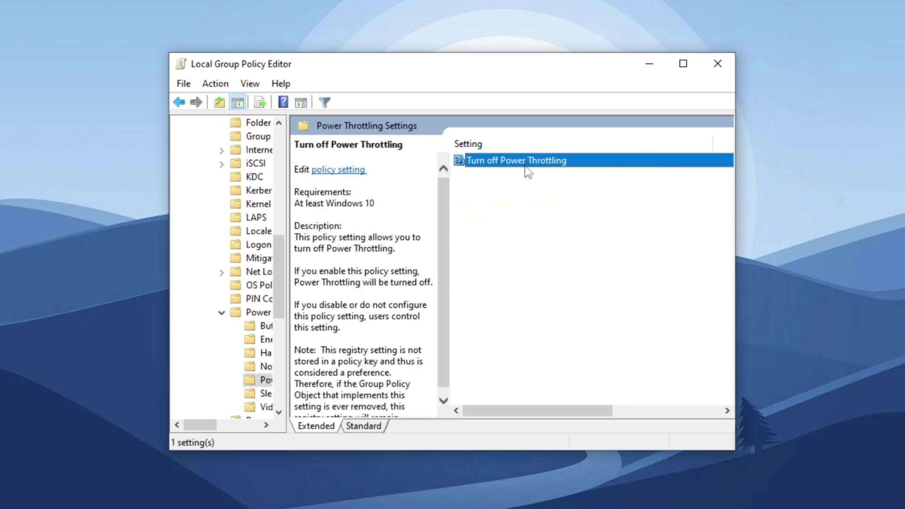
pyautogui.doubleClick(526, 161)
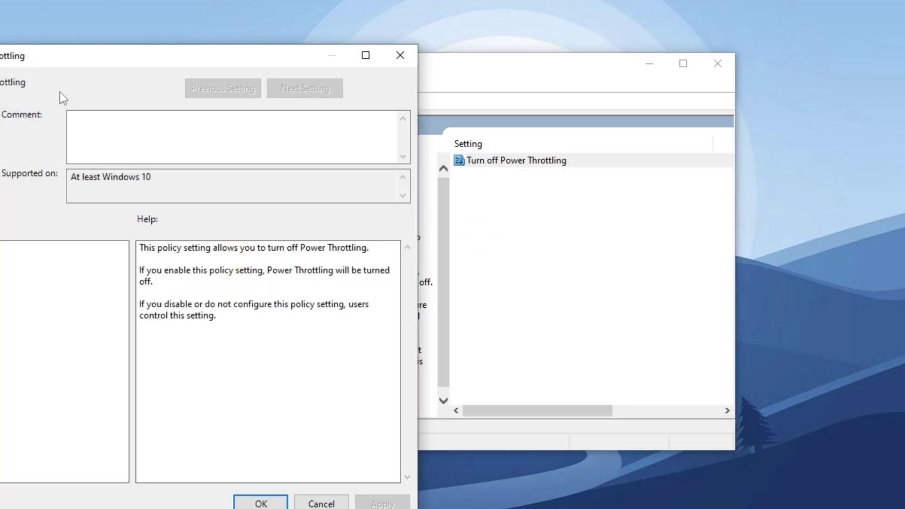
pyautogui.moveTo(86, 63); pyautogui.dragTo(374, 41)
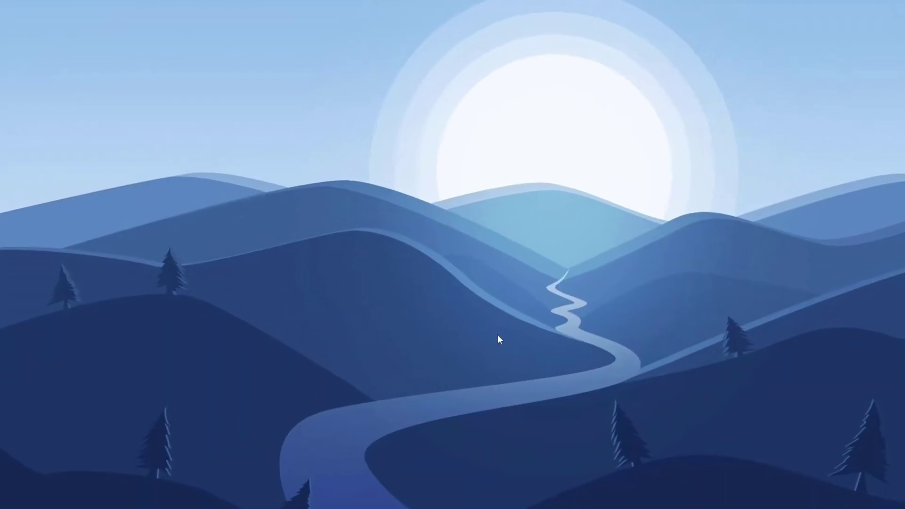
# - Run Disk Cleanup on C: and permanently delete the ticked categories, including Temporary files and Thumbnails
pyautogui.press('super')
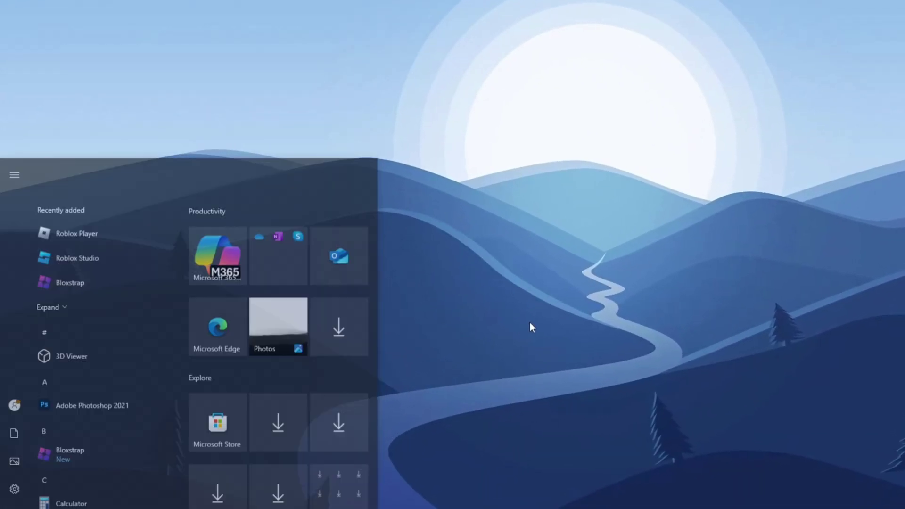
pyautogui.write('disk')
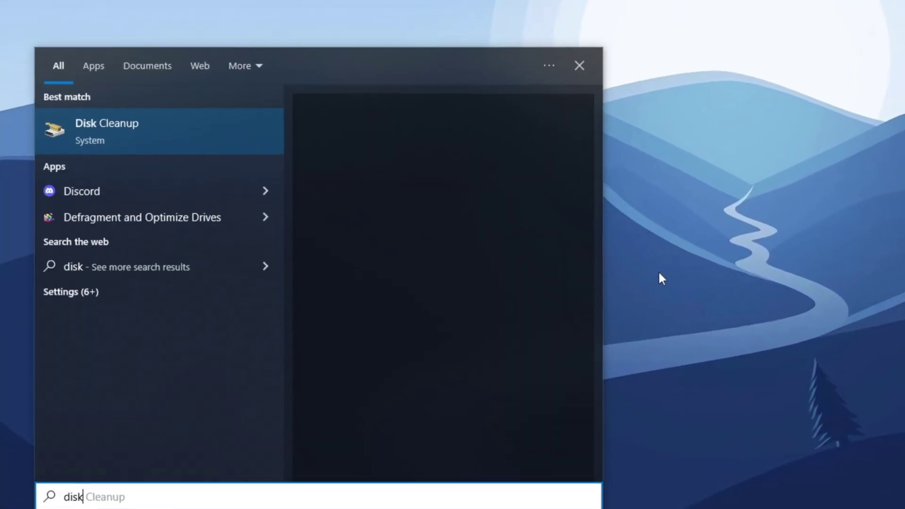
pyautogui.press('Return')
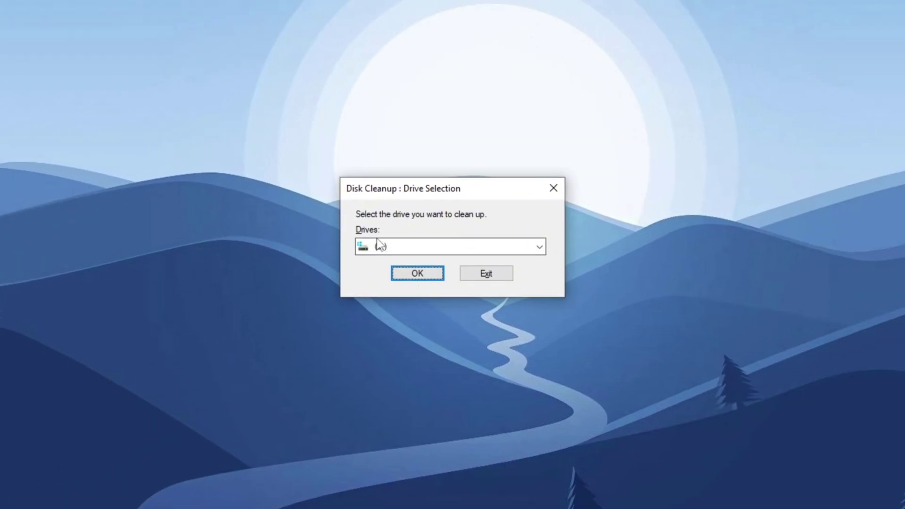
pyautogui.click(415, 276)
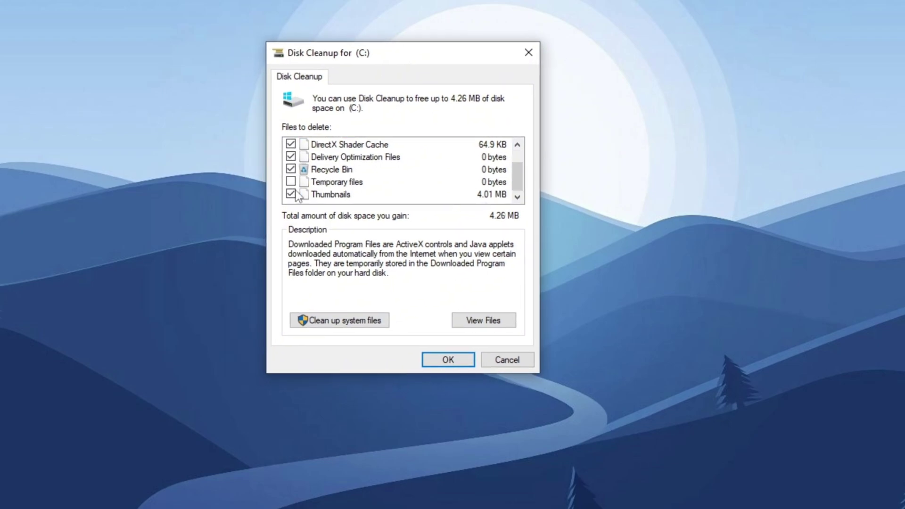
pyautogui.click(458, 363)
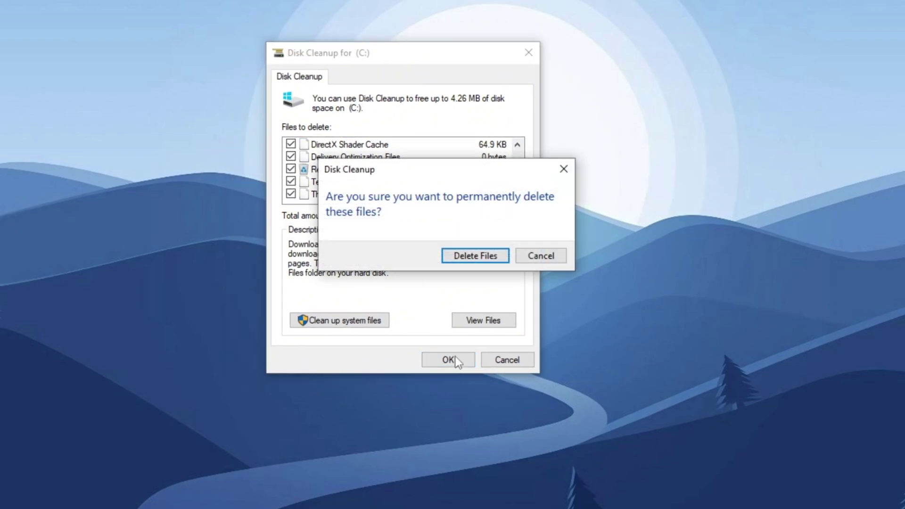
pyautogui.click(474, 255)
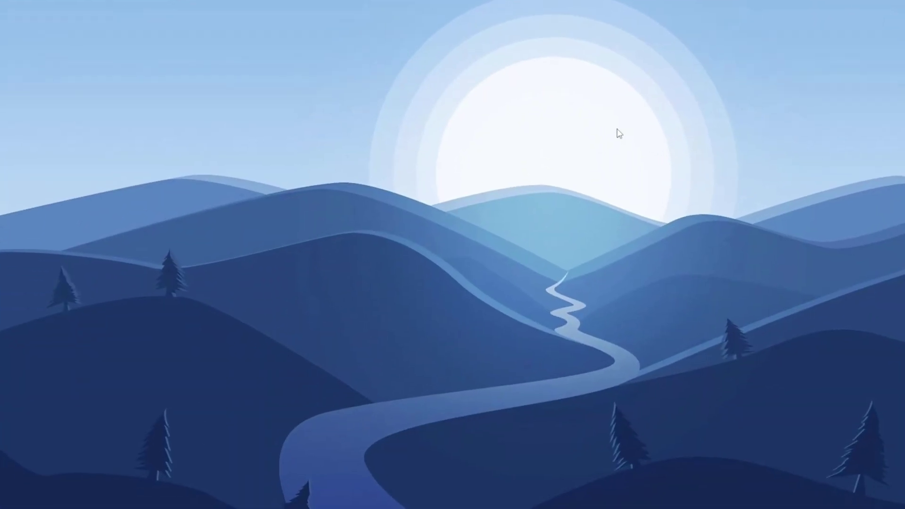
# - Run 'temp' and permanently delete all 5 files in C:\Windows\Temp
pyautogui.press('super+r')
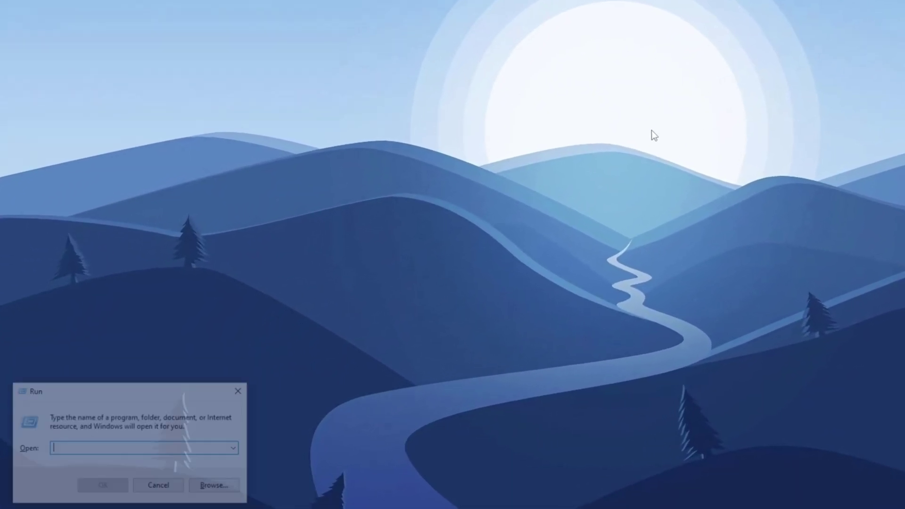
pyautogui.write('temp')
pyautogui.press('Return')
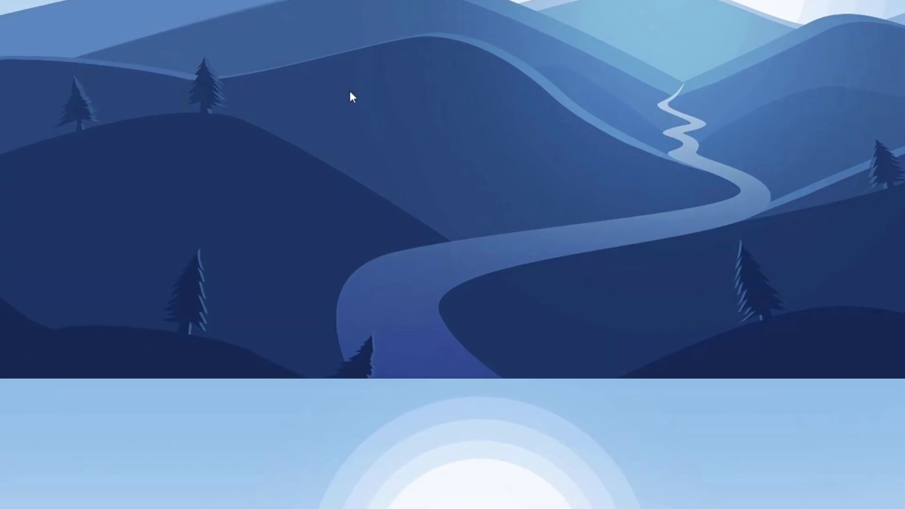
pyautogui.hotkey('ctrl', 'a')
pyautogui.hotkey('shift', 'Delete')
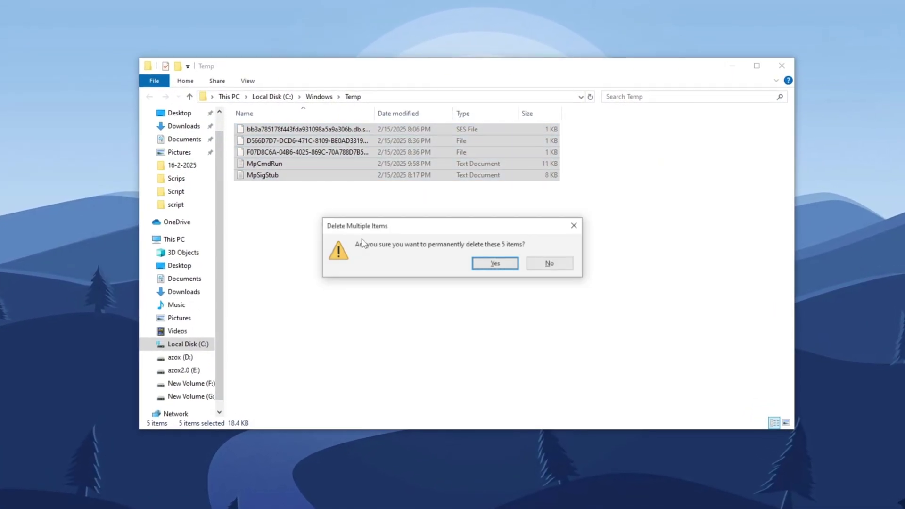
pyautogui.press('Return')
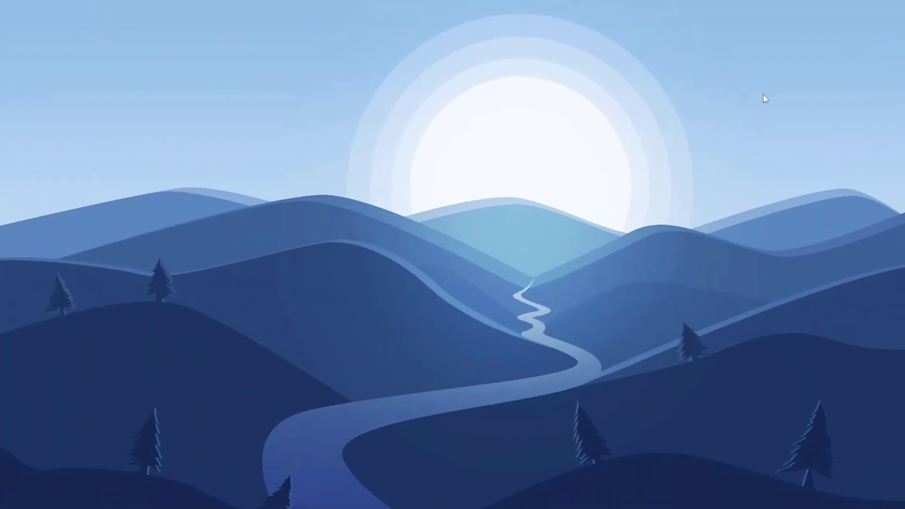
# - Run %temp%, delete everything in AppData\Local\Temp except the 7 in-use files, and close it
pyautogui.press('super+r')
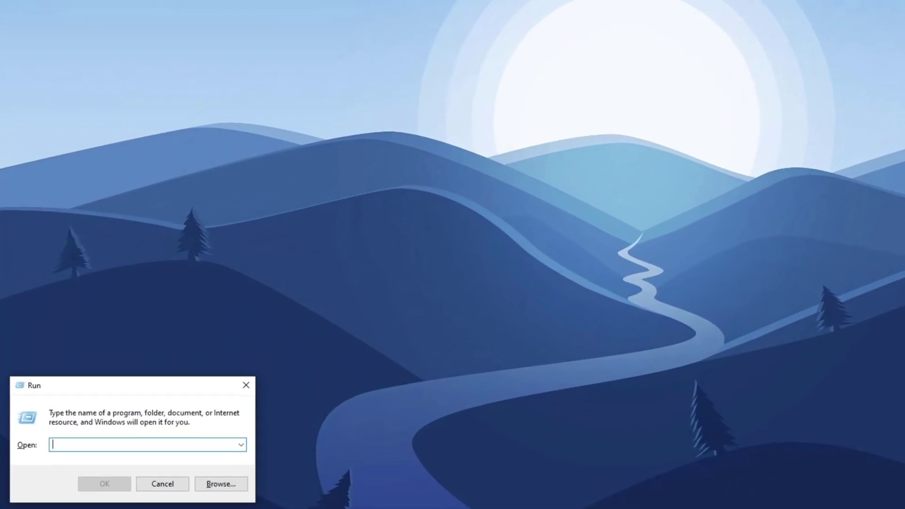
pyautogui.write('%temp%')
pyautogui.press('Return')
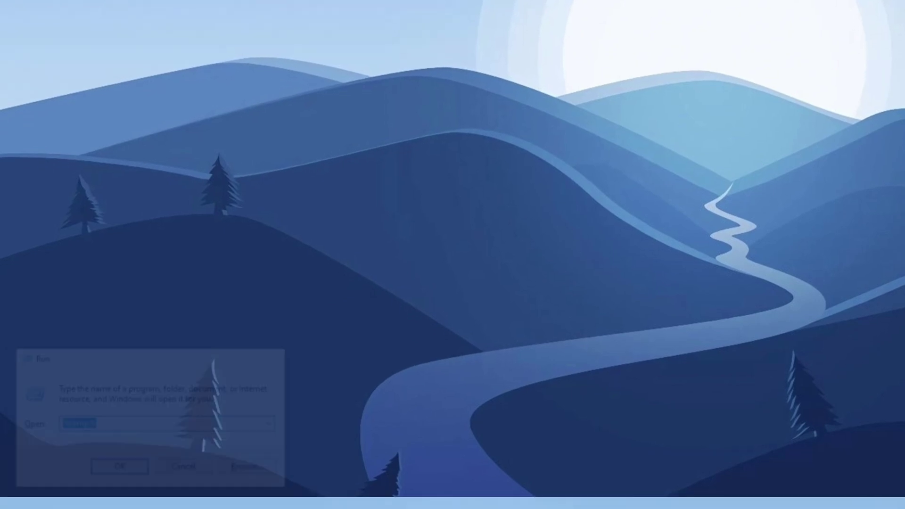
pyautogui.hotkey('ctrl', 'a')
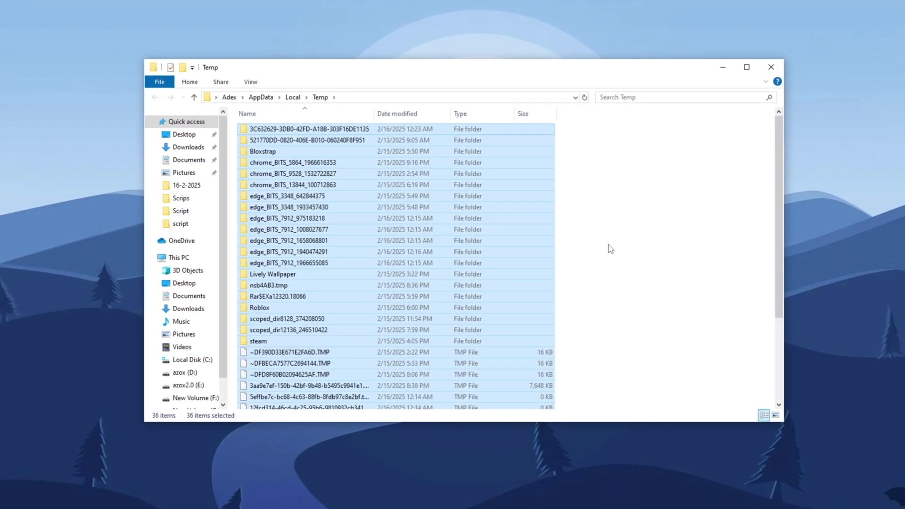
pyautogui.press('Delete')
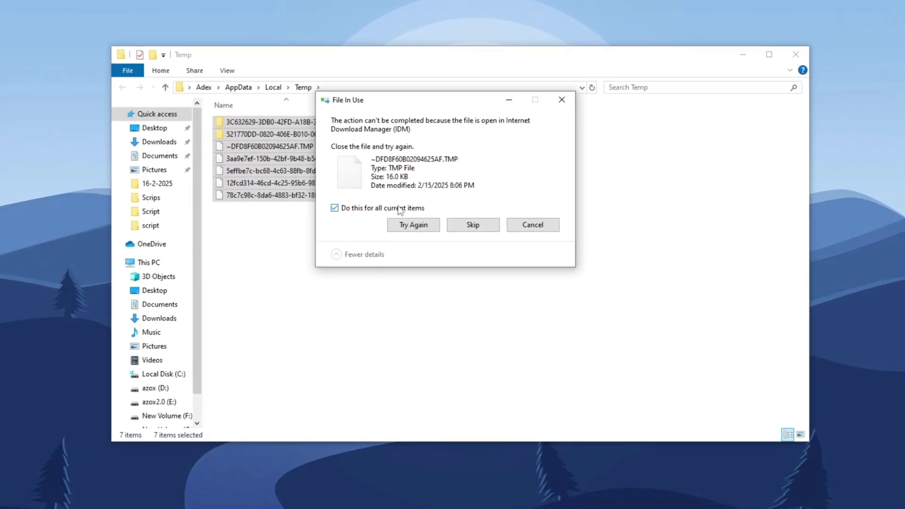
pyautogui.click(472, 225)
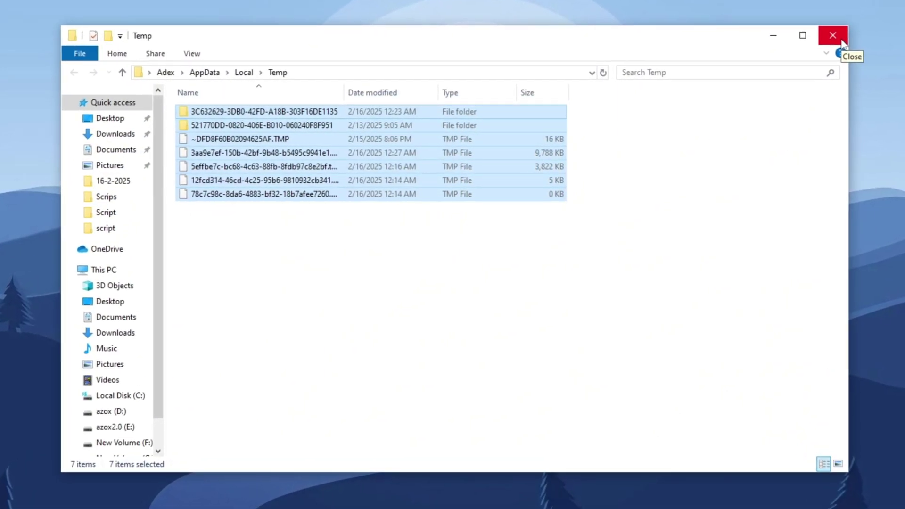
pyautogui.click(850, 37)
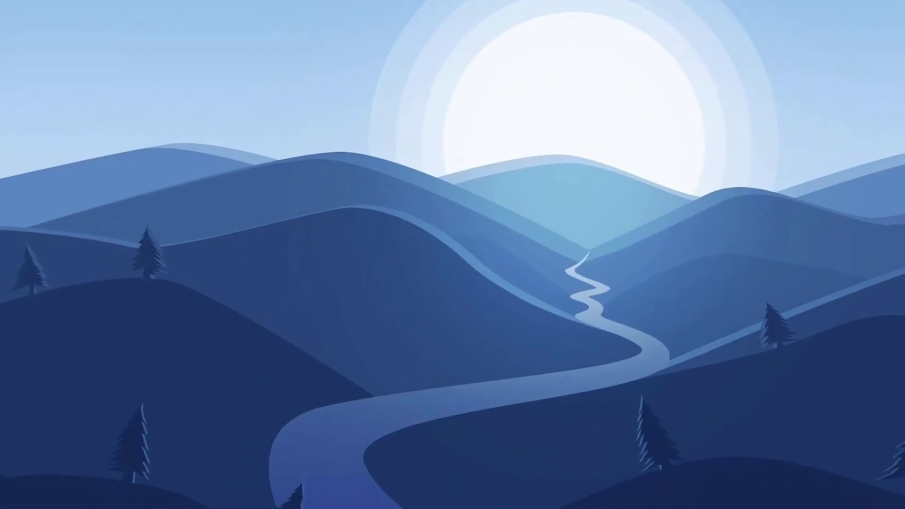
# - Open the C:\Windows\Prefetch folder via Run and select all its files
pyautogui.press('super+r')
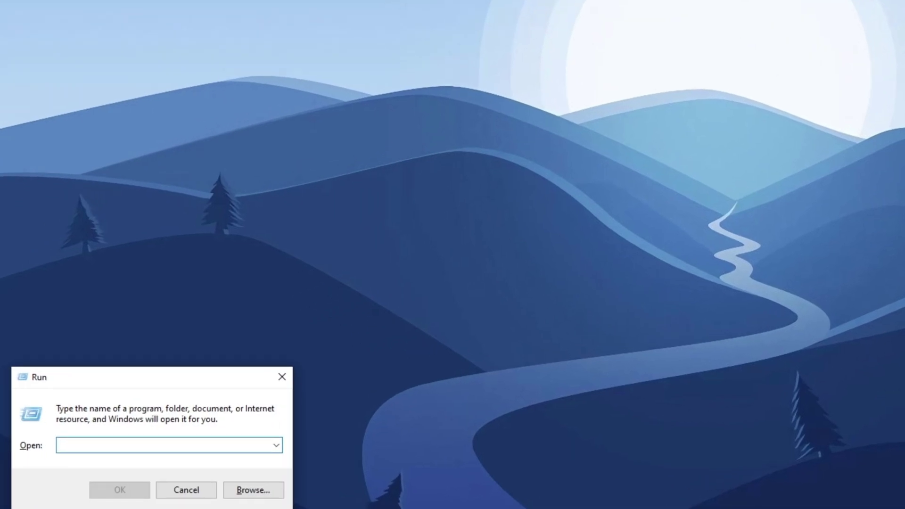
pyautogui.press('Return')
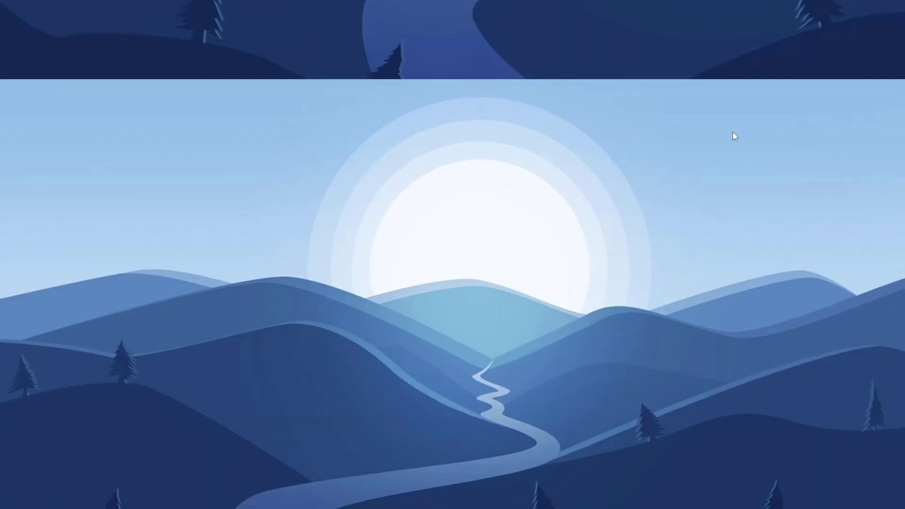
pyautogui.moveTo(561, 239); pyautogui.dragTo(352, 184)
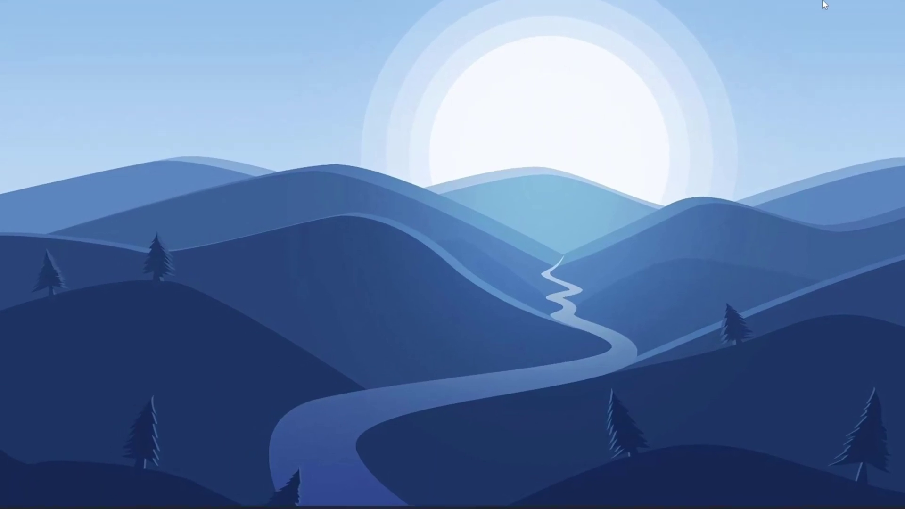
# - Launch Device Manager from a Windows search for 'de'
pyautogui.press('super')
pyautogui.write('device')
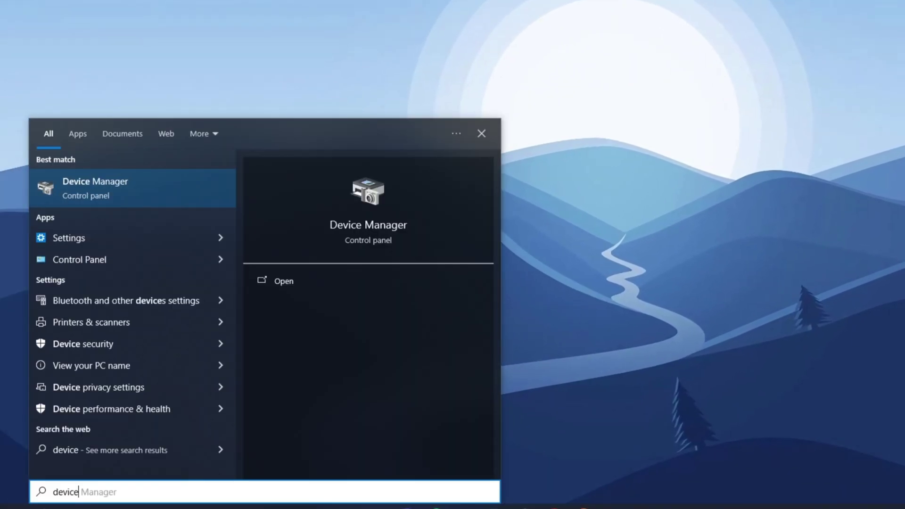
pyautogui.press('Return')
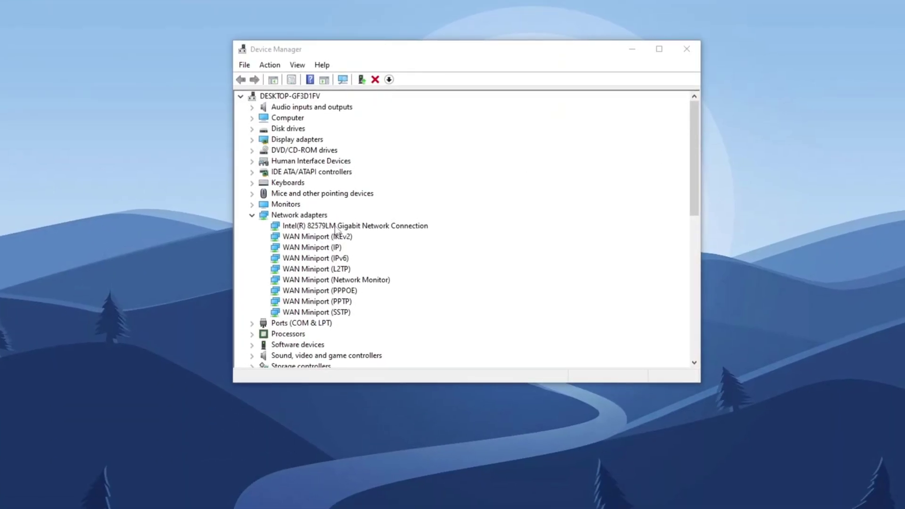
# - Show the power management settings of the Intel 82579LM network adapter
pyautogui.rightClick(308, 205)
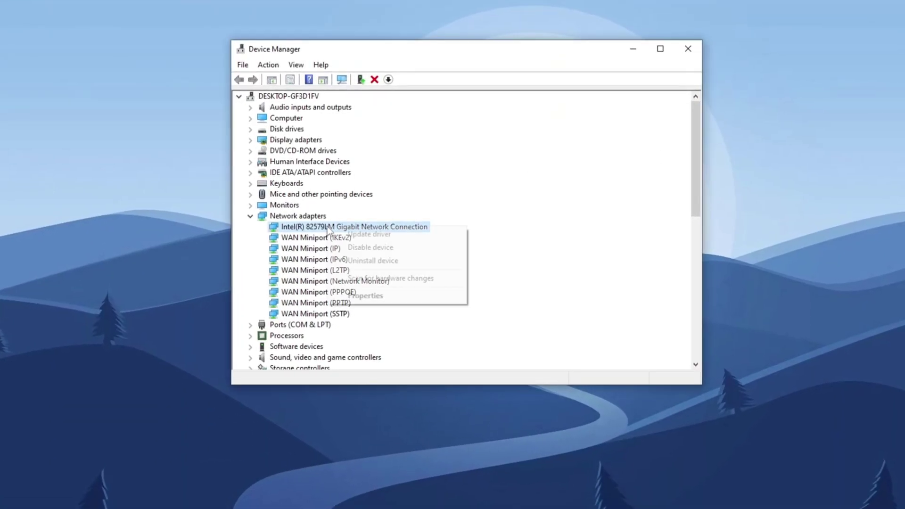
pyautogui.click(361, 299)
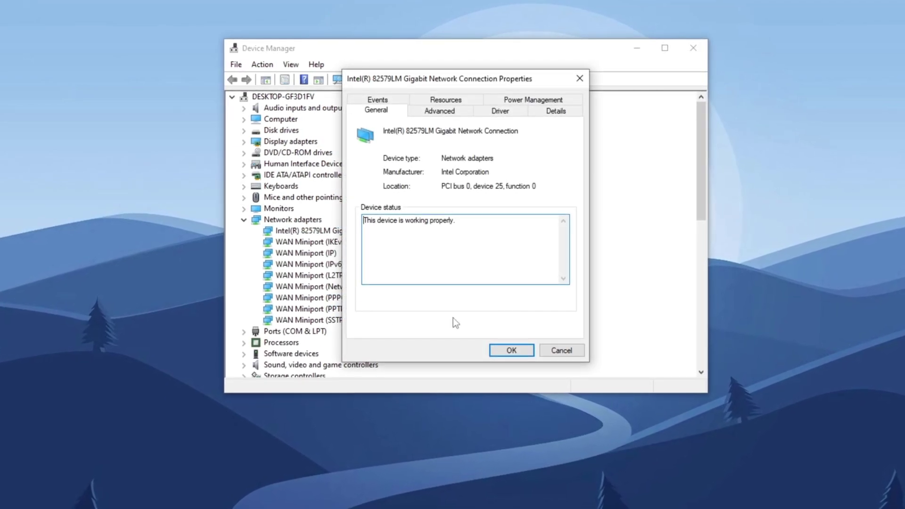
pyautogui.click(508, 102)
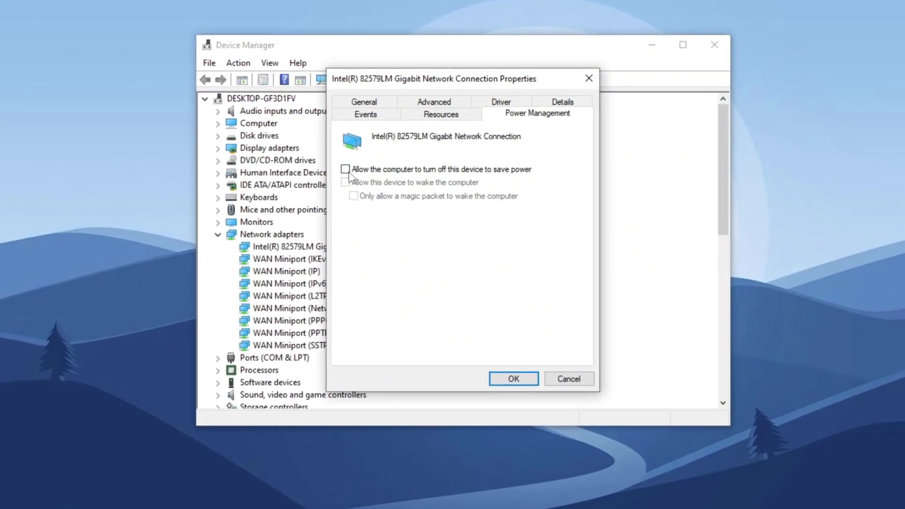
# - List the Intel adapter's Speed & Duplex values on the Advanced tab, currently Auto Negotiation
pyautogui.click(432, 103)
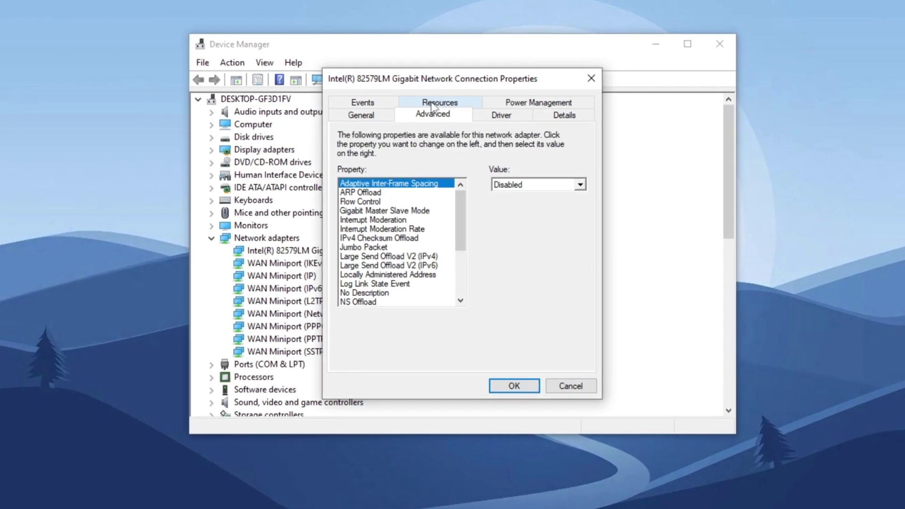
pyautogui.scroll(-3, 395, 226)
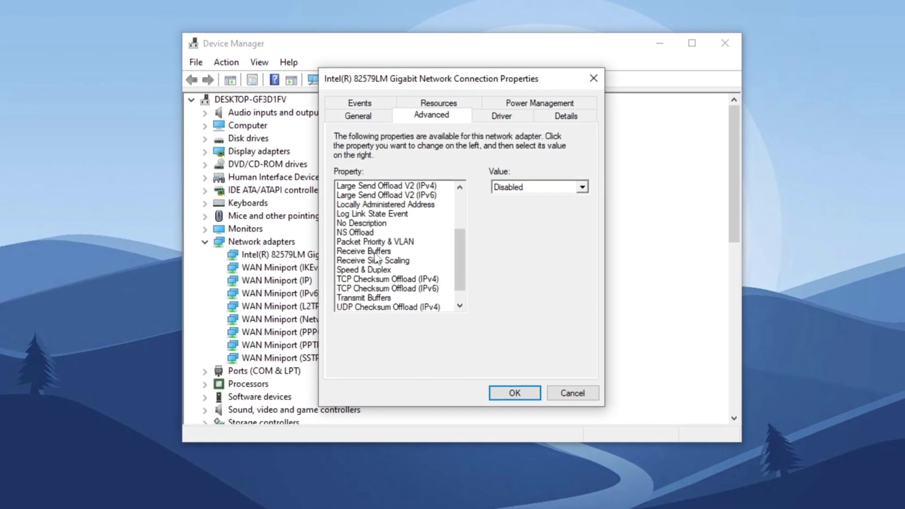
pyautogui.scroll(-1, 375, 259)
pyautogui.scroll(4, 372, 258)
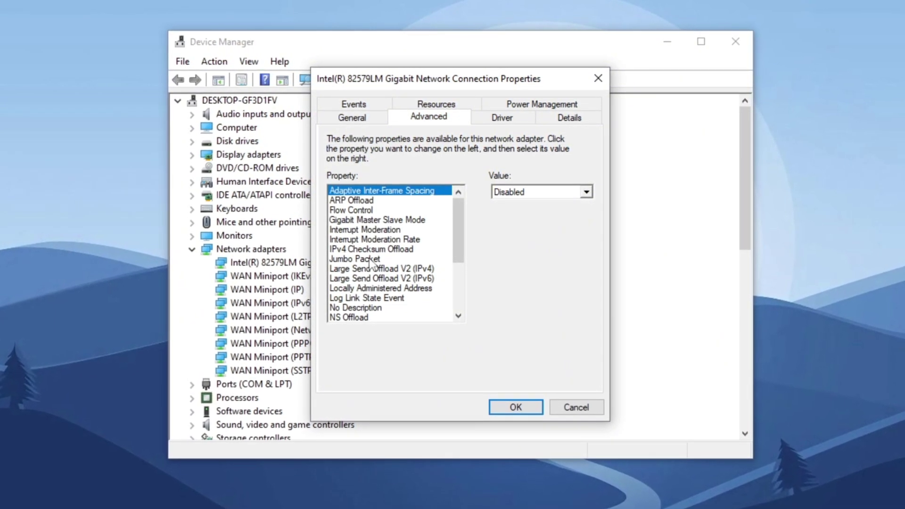
pyautogui.scroll(-3, 372, 259)
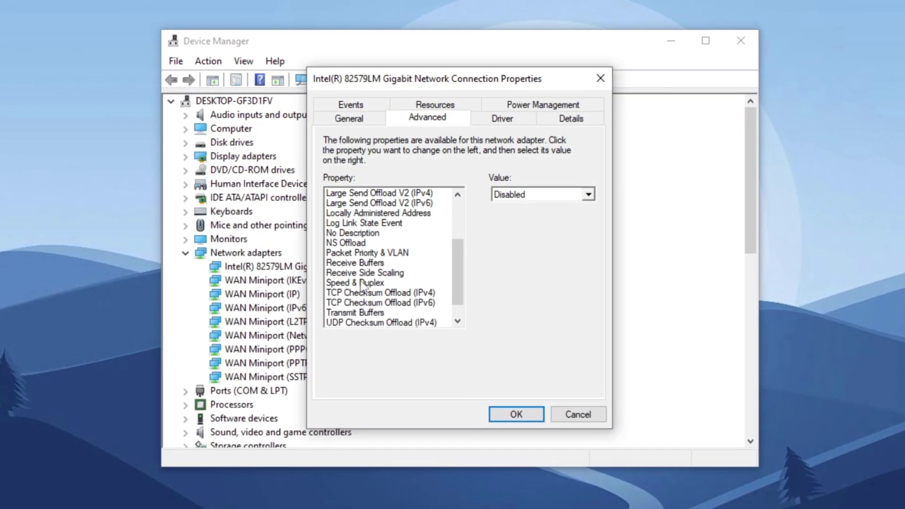
pyautogui.click(356, 283)
pyautogui.click(590, 198)
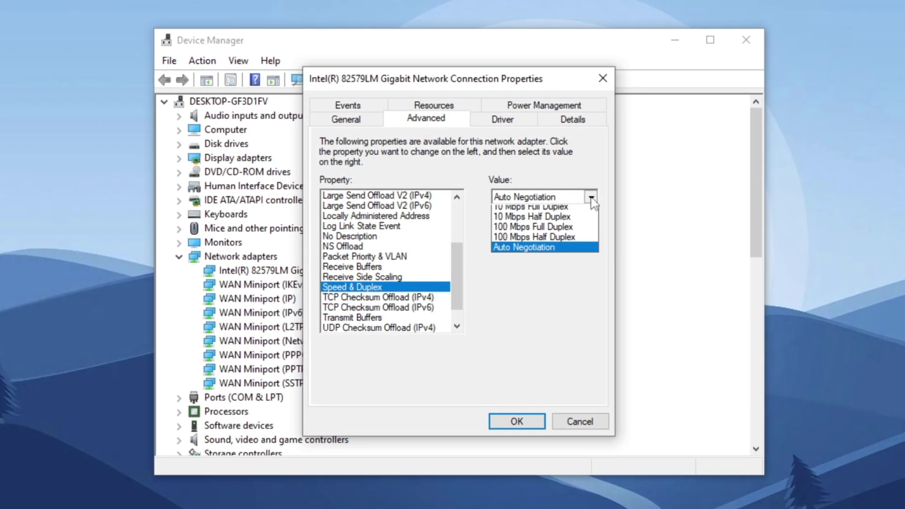